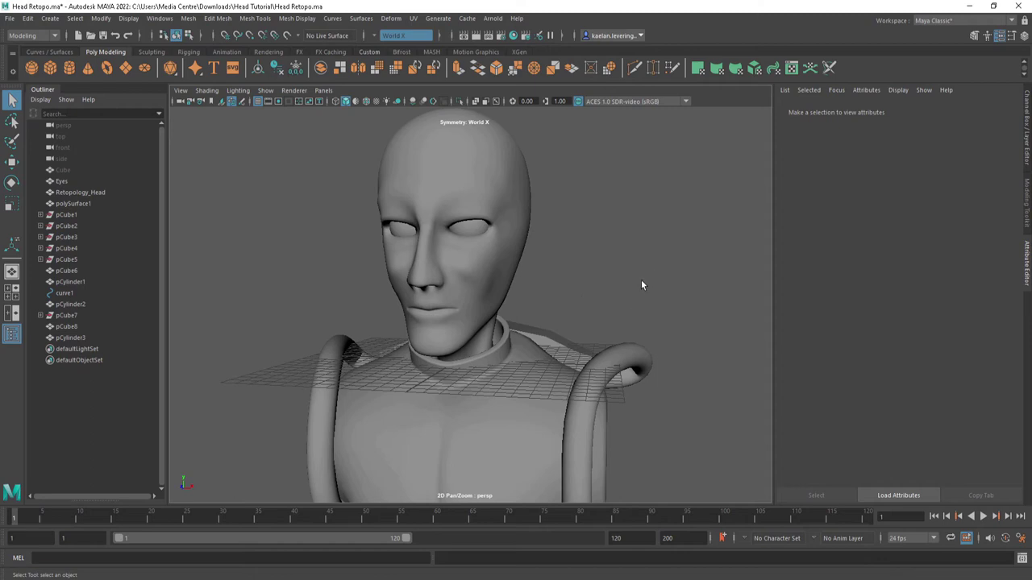
Zoom out, marquee-select the torso and tube props, and hide them with H.
{"action": "scroll", "coordinate": [642, 285], "scroll_direction": "down", "scroll_amount": 3}
{"action": "scroll", "coordinate": [633, 324], "scroll_direction": "down", "scroll_amount": 3}
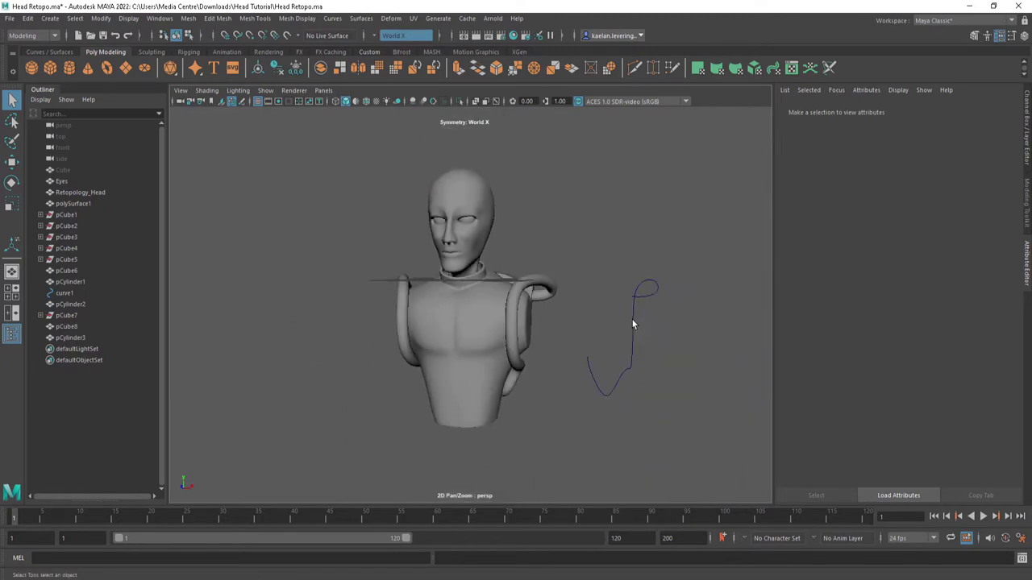
{"action": "left_click_drag", "start_coordinate": [496, 405], "coordinate": [332, 276]}
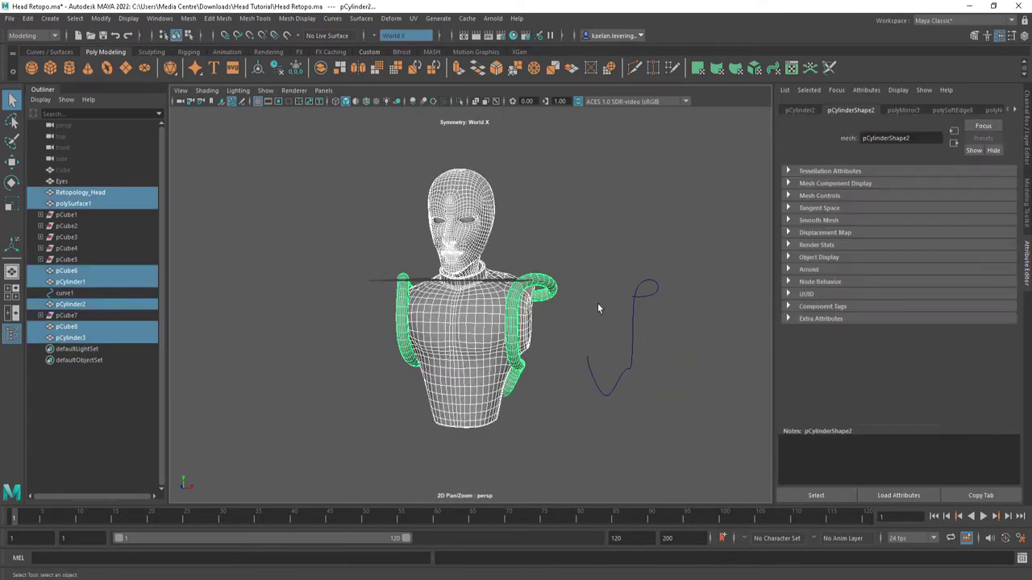
{"action": "key", "text": "h"}
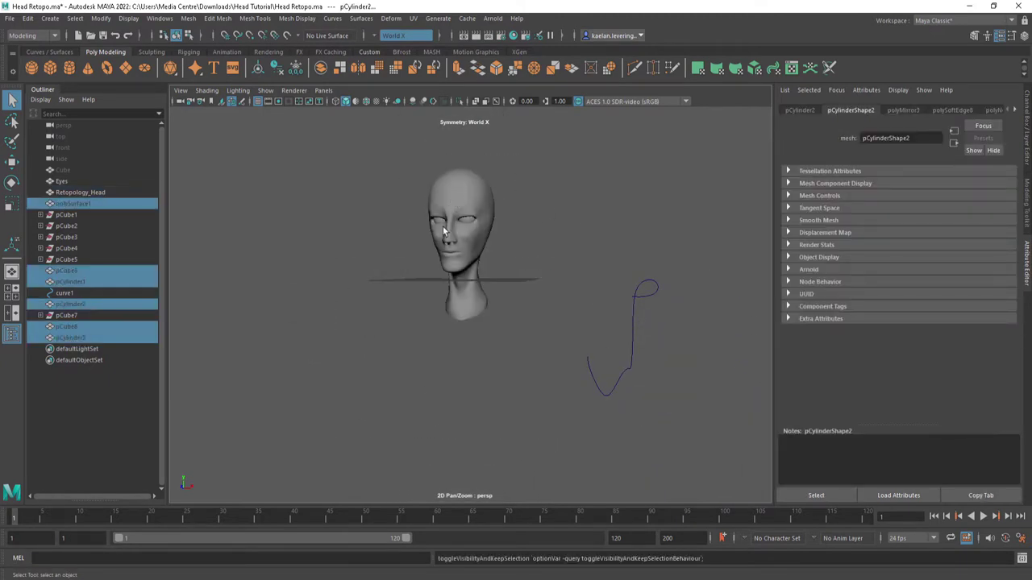
Hide the Eyes object and select the Retopology_Head mesh.
{"action": "left_click", "coordinate": [468, 219]}
{"action": "key", "text": "f"}
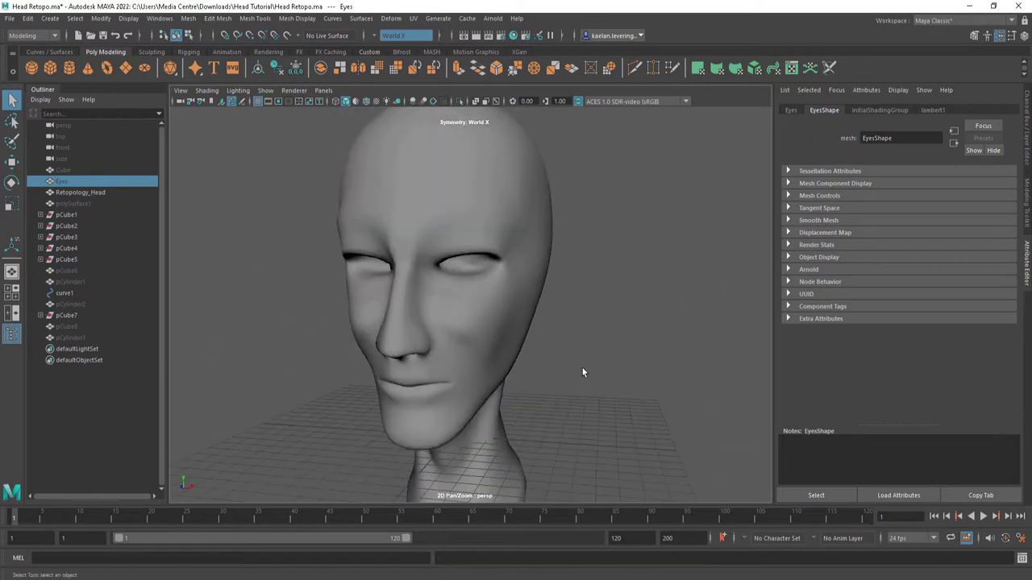
{"action": "mouse_move", "coordinate": [546, 300]}
{"action": "left_mouse_down", "text": "alt"}
{"action": "mouse_move", "coordinate": [593, 178]}
{"action": "mouse_move", "coordinate": [644, 224]}
{"action": "left_mouse_up", "text": "alt"}
{"action": "right_click_drag", "start_coordinate": [643, 225], "coordinate": [537, 261], "text": "alt"}
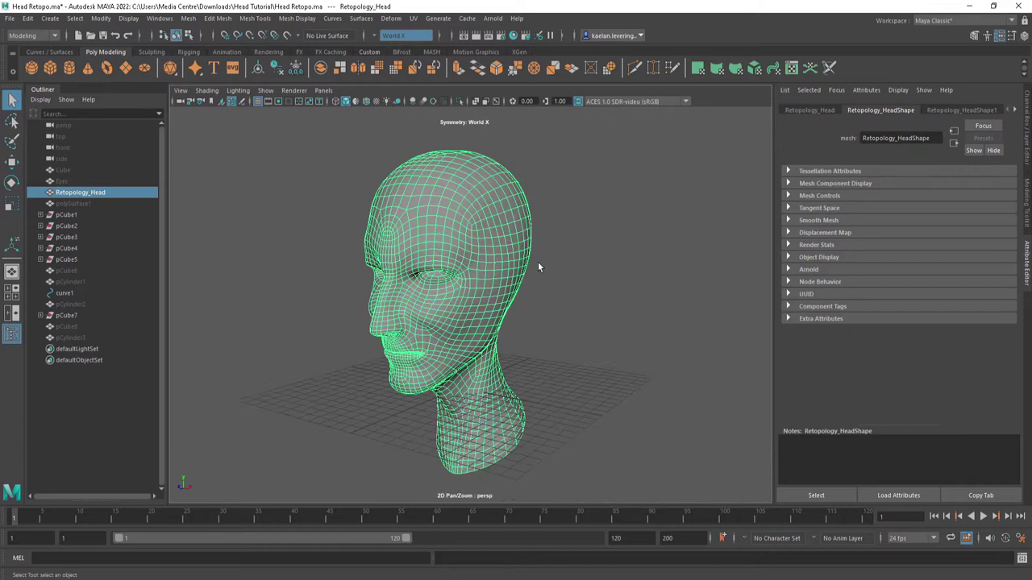
Open UV > UV Editor, collapse the UV Toolkit and move the editor right.
{"action": "left_click_drag", "start_coordinate": [538, 261], "coordinate": [580, 258], "text": "alt"}
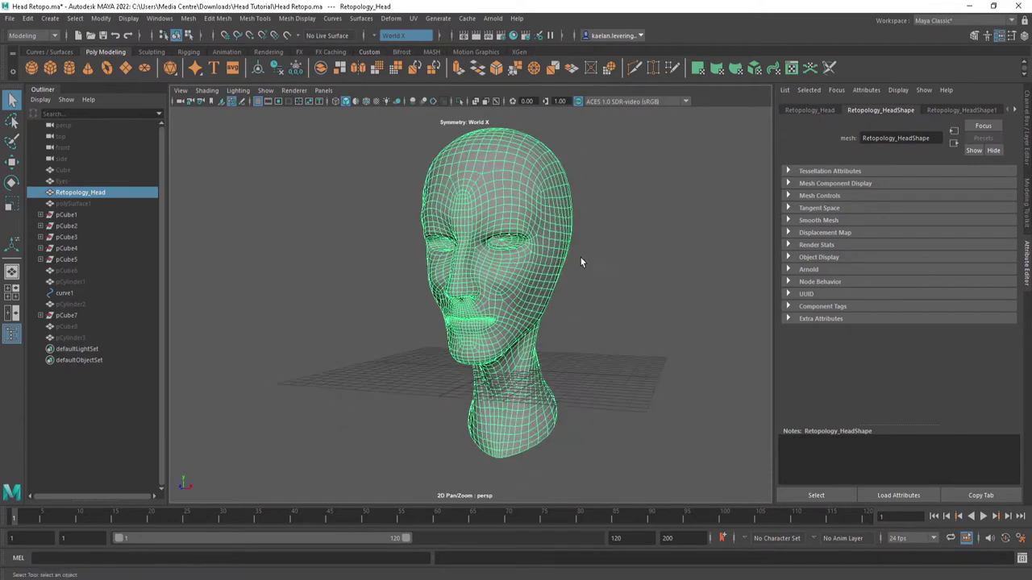
{"action": "left_click", "coordinate": [412, 18]}
{"action": "left_click", "coordinate": [454, 40]}
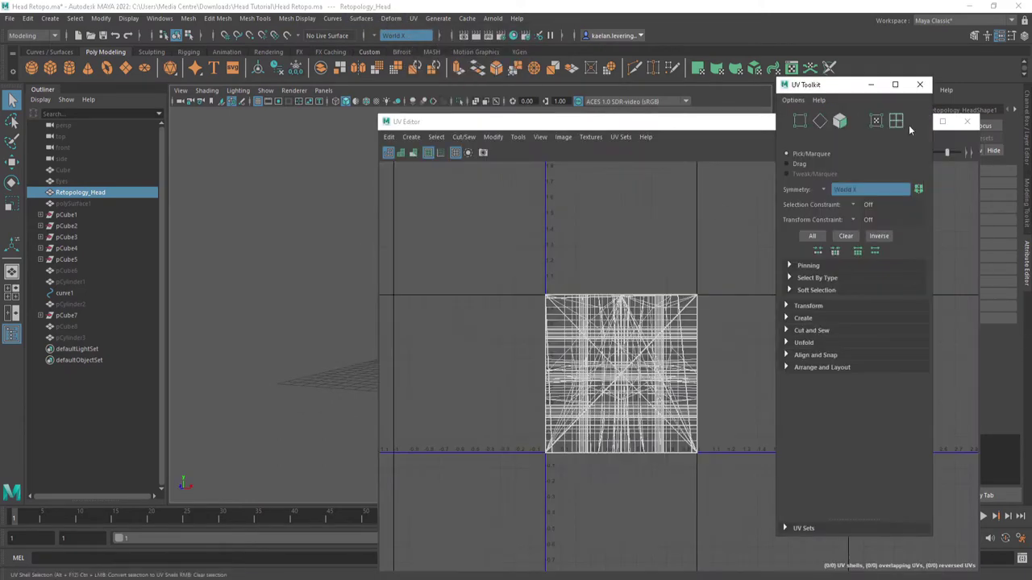
{"action": "left_click", "coordinate": [872, 84]}
{"action": "left_click_drag", "start_coordinate": [522, 126], "coordinate": [732, 89]}
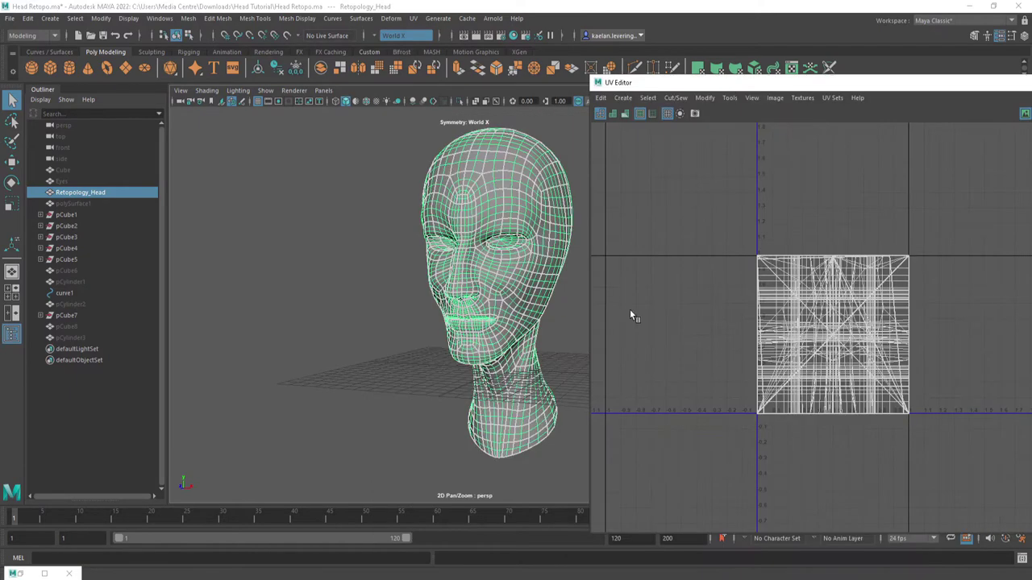
{"action": "left_click_drag", "start_coordinate": [520, 327], "coordinate": [458, 291], "text": "alt"}
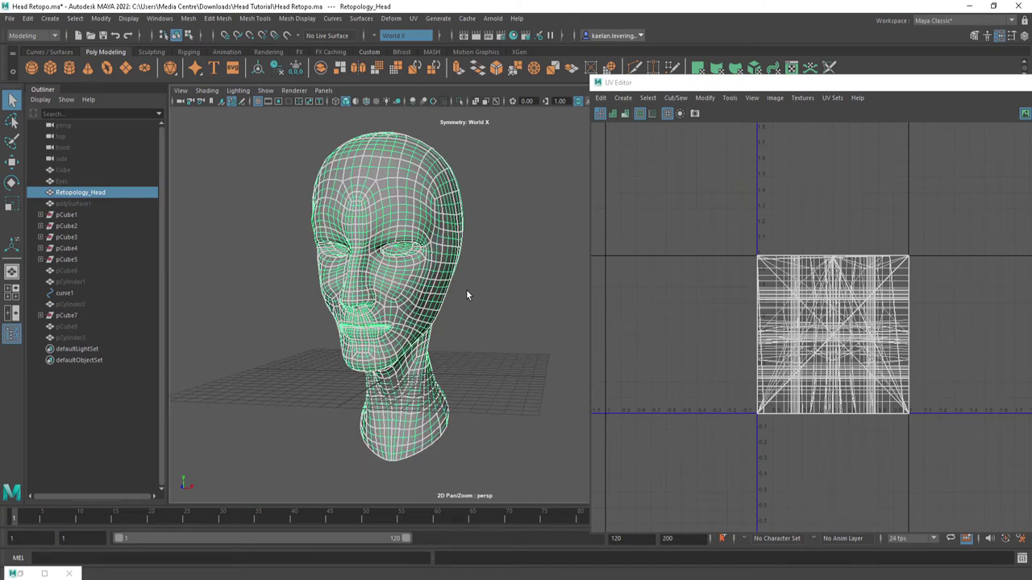
{"action": "left_click_drag", "start_coordinate": [466, 295], "coordinate": [531, 306], "text": "alt"}
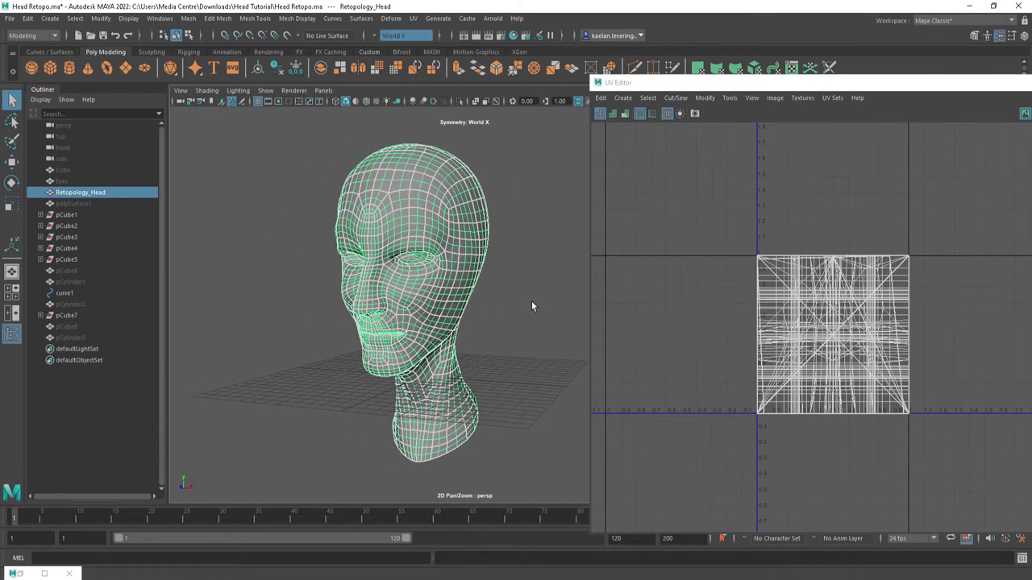
{"action": "scroll", "coordinate": [531, 307], "scroll_direction": "up", "scroll_amount": 3}
Switch the head to edge mode and marquee-select all its edges.
{"action": "scroll", "coordinate": [492, 288], "scroll_direction": "down", "scroll_amount": 5}
{"action": "left_click_drag", "start_coordinate": [311, 469], "coordinate": [424, 323]}
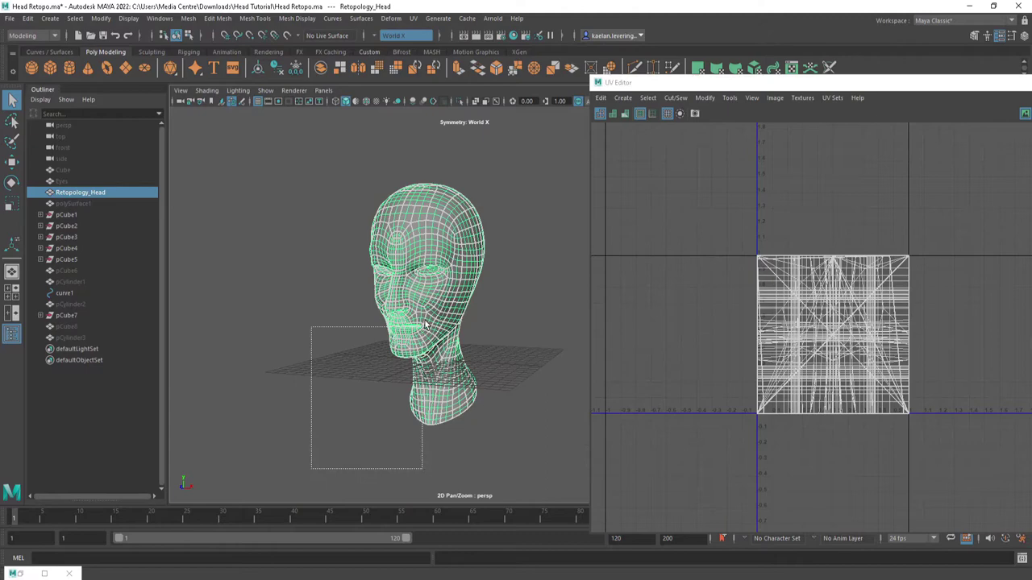
{"action": "scroll", "coordinate": [482, 236], "scroll_direction": "up", "scroll_amount": 4}
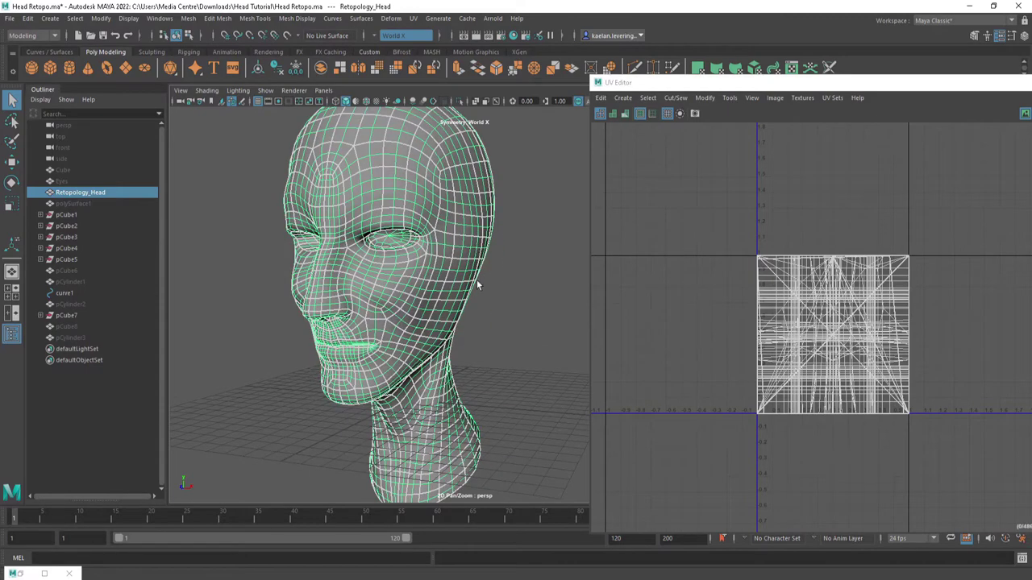
{"action": "right_click_drag", "start_coordinate": [518, 266], "coordinate": [519, 239]}
{"action": "scroll", "coordinate": [519, 239], "scroll_direction": "down", "scroll_amount": 5}
{"action": "left_click_drag", "start_coordinate": [387, 445], "coordinate": [406, 430]}
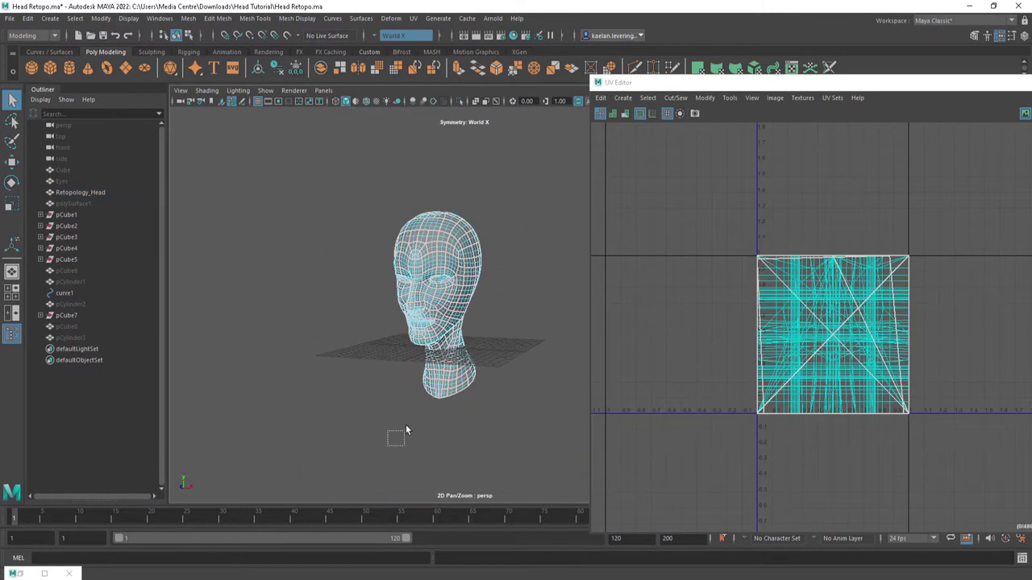
Apply Cut/Sew > Stitch Together to merge the head's UVs into one shell.
{"action": "scroll", "coordinate": [512, 308], "scroll_direction": "up", "scroll_amount": 5}
{"action": "scroll", "coordinate": [515, 309], "scroll_direction": "up", "scroll_amount": 2}
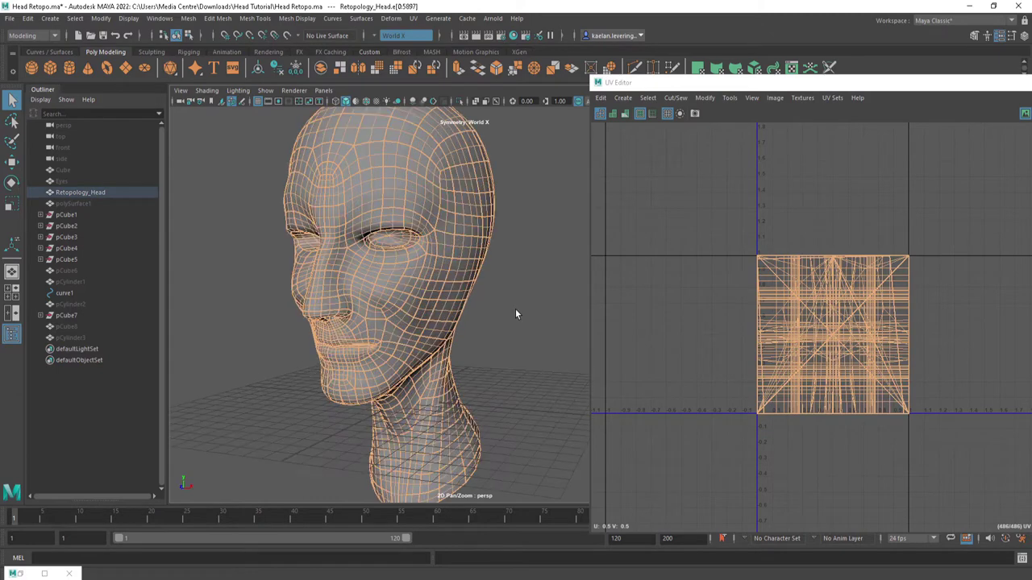
{"action": "scroll", "coordinate": [515, 314], "scroll_direction": "down", "scroll_amount": 3}
{"action": "left_click", "coordinate": [676, 97]}
{"action": "left_click", "coordinate": [701, 215]}
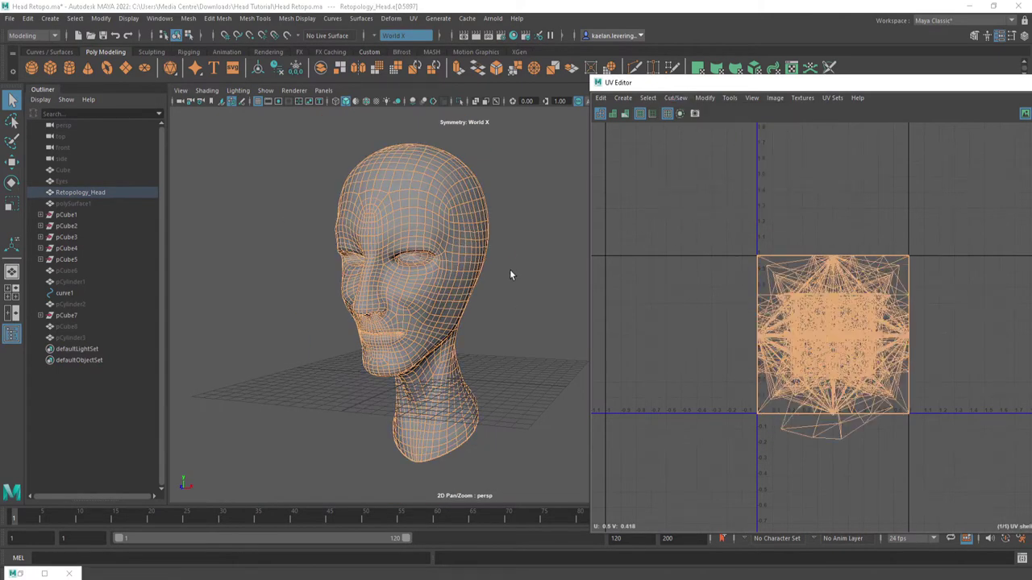
{"action": "scroll", "coordinate": [564, 314], "scroll_direction": "up", "scroll_amount": 5}
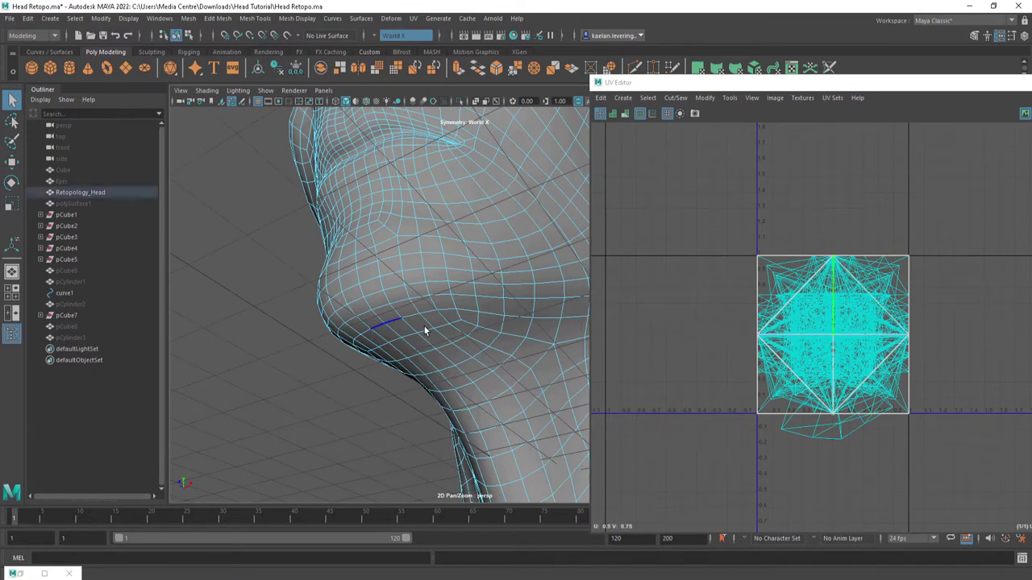
{"action": "middle_click_drag", "start_coordinate": [442, 326], "coordinate": [432, 324], "text": "alt"}
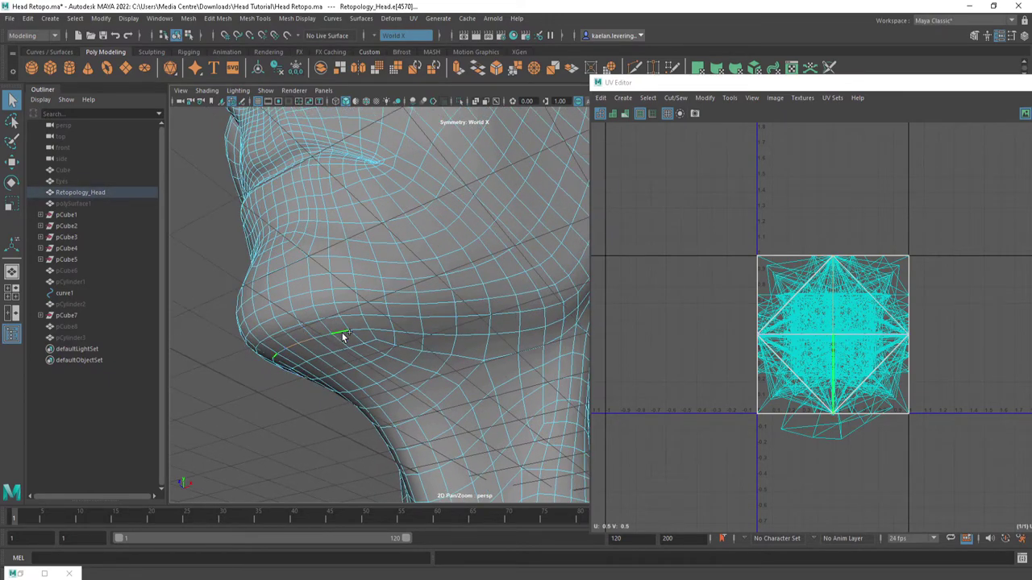
{"action": "left_click_drag", "start_coordinate": [366, 329], "coordinate": [410, 333]}
{"action": "left_click_drag", "start_coordinate": [540, 333], "coordinate": [362, 342], "text": "alt"}
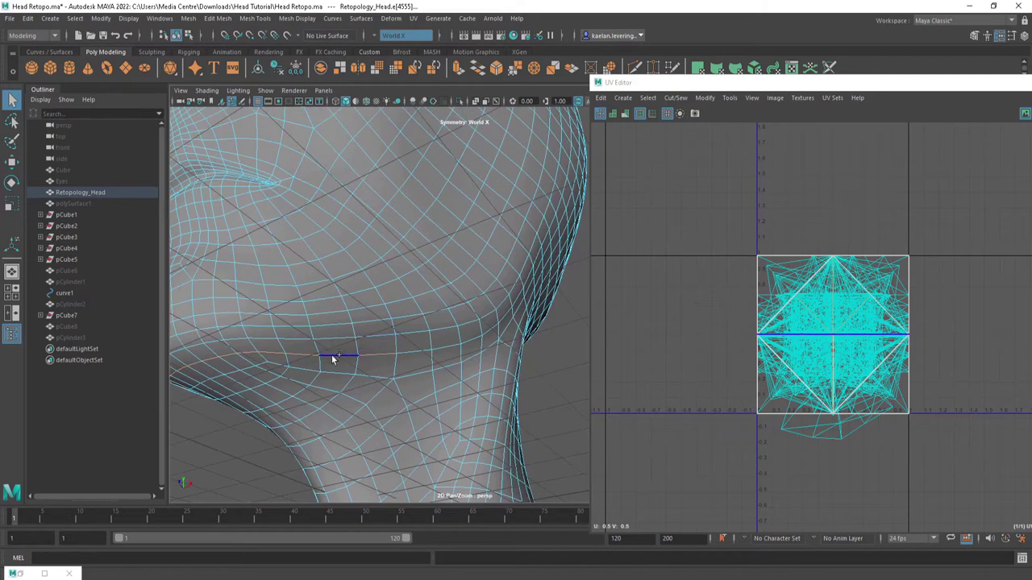
{"action": "mouse_move", "coordinate": [454, 319]}
{"action": "left_mouse_down", "text": "alt"}
{"action": "mouse_move", "coordinate": [306, 341]}
{"action": "mouse_move", "coordinate": [352, 338]}
{"action": "mouse_move", "coordinate": [508, 283]}
{"action": "mouse_move", "coordinate": [313, 391]}
{"action": "mouse_move", "coordinate": [412, 340]}
{"action": "mouse_move", "coordinate": [389, 340]}
{"action": "mouse_move", "coordinate": [401, 334]}
{"action": "mouse_move", "coordinate": [437, 344]}
{"action": "mouse_move", "coordinate": [518, 267]}
{"action": "mouse_move", "coordinate": [475, 179]}
{"action": "mouse_move", "coordinate": [414, 240]}
{"action": "left_mouse_up", "text": "alt"}
{"action": "left_click", "coordinate": [447, 338]}
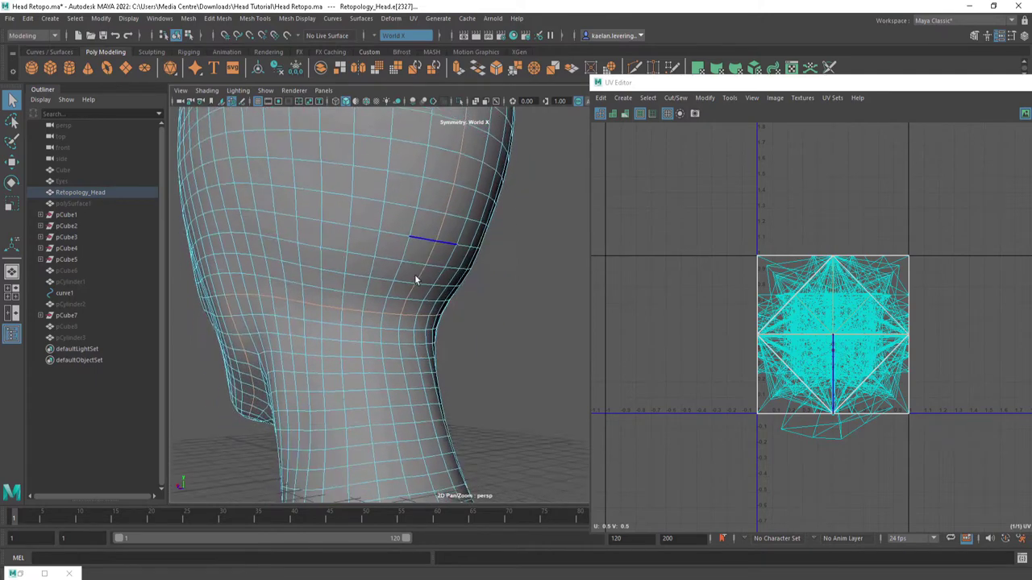
{"action": "left_click", "coordinate": [424, 345], "text": "shift"}
{"action": "mouse_move", "coordinate": [424, 345]}
{"action": "left_mouse_down", "text": "alt"}
{"action": "mouse_move", "coordinate": [407, 246]}
{"action": "mouse_move", "coordinate": [488, 428]}
{"action": "mouse_move", "coordinate": [451, 214]}
{"action": "mouse_move", "coordinate": [446, 333]}
{"action": "mouse_move", "coordinate": [502, 369]}
{"action": "mouse_move", "coordinate": [453, 311]}
{"action": "left_mouse_up", "text": "alt"}
{"action": "left_click", "coordinate": [451, 308]}
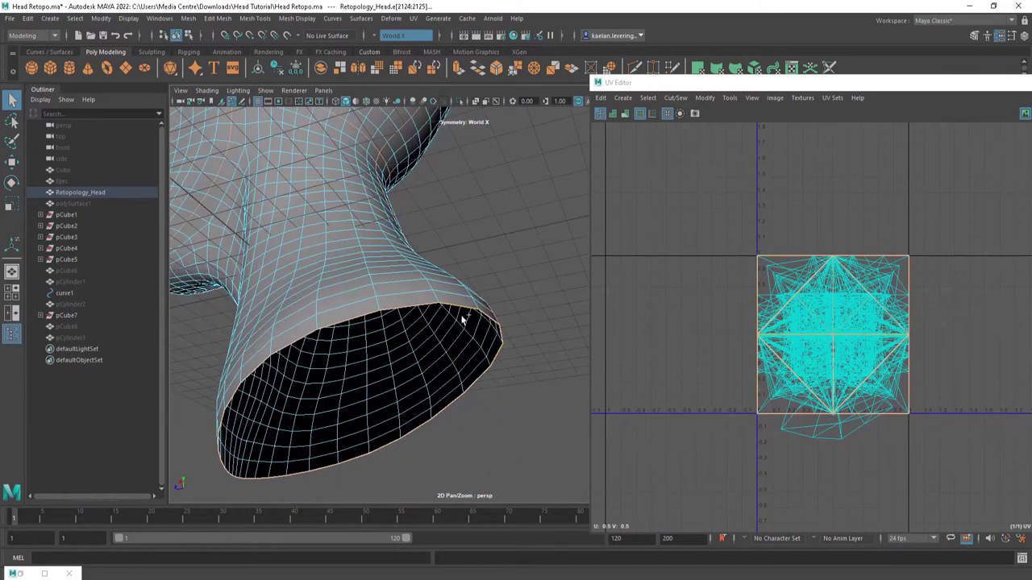
{"action": "mouse_move", "coordinate": [477, 199]}
{"action": "left_mouse_down", "text": "alt"}
{"action": "mouse_move", "coordinate": [506, 368]}
{"action": "mouse_move", "coordinate": [422, 352]}
{"action": "mouse_move", "coordinate": [455, 352]}
{"action": "left_mouse_up", "text": "alt"}
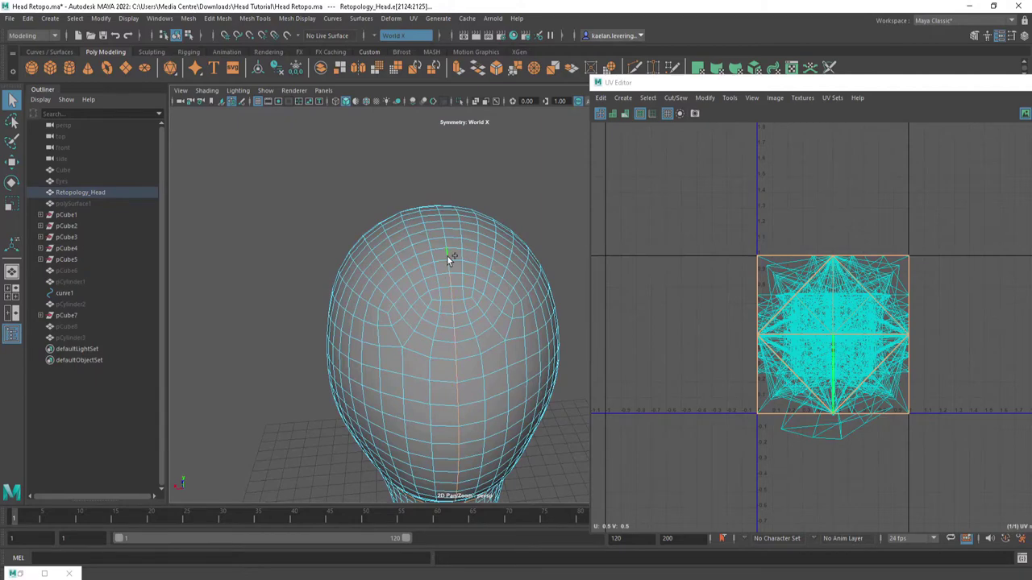
{"action": "left_click_drag", "start_coordinate": [452, 258], "coordinate": [431, 295], "text": "alt"}
{"action": "left_click", "coordinate": [431, 297]}
{"action": "mouse_move", "coordinate": [460, 395]}
{"action": "left_mouse_down", "text": "alt"}
{"action": "mouse_move", "coordinate": [516, 352]}
{"action": "mouse_move", "coordinate": [414, 288]}
{"action": "mouse_move", "coordinate": [406, 267]}
{"action": "left_mouse_up", "text": "alt"}
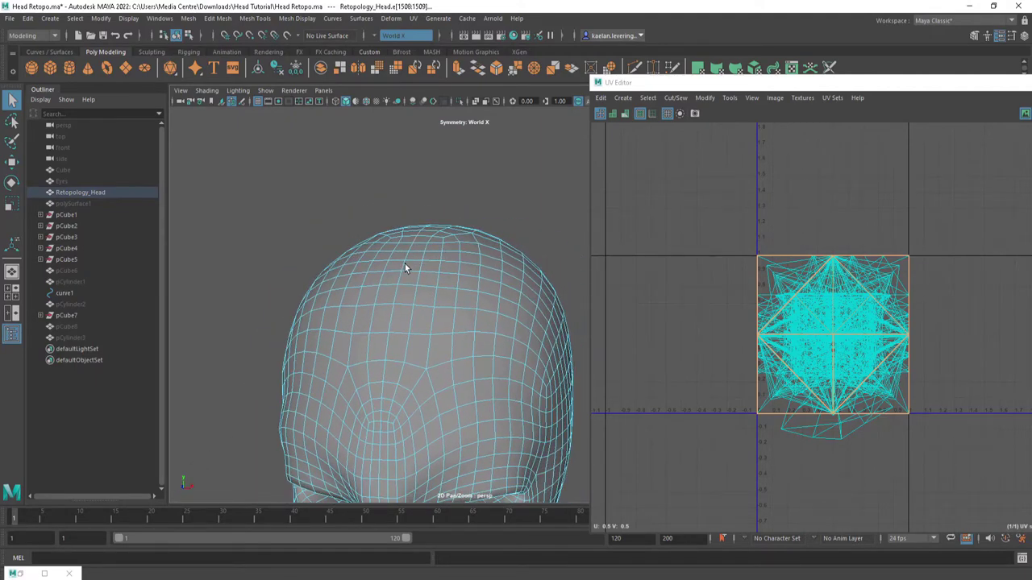
{"action": "left_click", "coordinate": [411, 293]}
{"action": "mouse_move", "coordinate": [446, 296]}
{"action": "left_mouse_down", "text": "alt"}
{"action": "mouse_move", "coordinate": [426, 304]}
{"action": "mouse_move", "coordinate": [424, 328]}
{"action": "mouse_move", "coordinate": [405, 329]}
{"action": "left_mouse_up", "text": "alt"}
{"action": "left_click", "coordinate": [406, 330]}
{"action": "mouse_move", "coordinate": [476, 367]}
{"action": "left_mouse_down", "text": "alt"}
{"action": "mouse_move", "coordinate": [597, 354]}
{"action": "mouse_move", "coordinate": [519, 263]}
{"action": "left_mouse_up", "text": "alt"}
Select a seam edge at the eye corner.
{"action": "scroll", "coordinate": [519, 263], "scroll_direction": "up", "scroll_amount": 4}
{"action": "scroll", "coordinate": [488, 325], "scroll_direction": "up", "scroll_amount": 3}
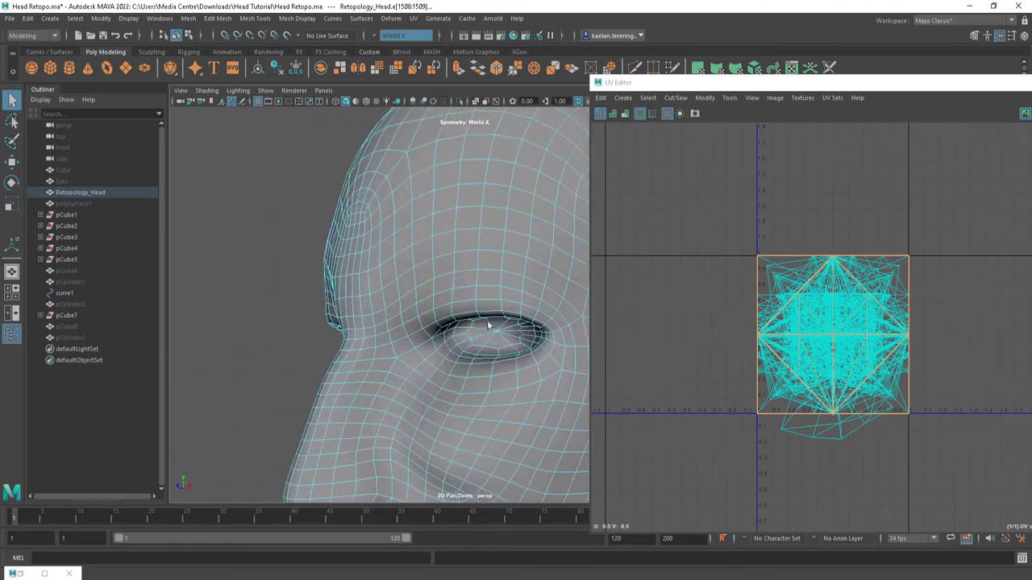
{"action": "scroll", "coordinate": [464, 340], "scroll_direction": "up", "scroll_amount": 2}
{"action": "left_click", "coordinate": [419, 360]}
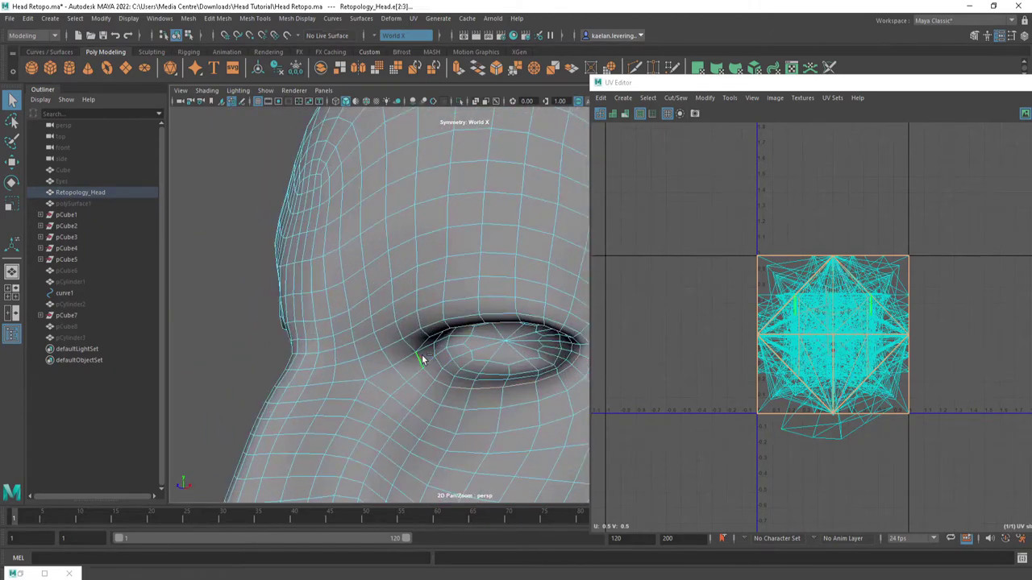
Add edges along the lip crease and lip corner to the seam selection.
{"action": "scroll", "coordinate": [479, 373], "scroll_direction": "down", "scroll_amount": 5}
{"action": "mouse_move", "coordinate": [480, 373]}
{"action": "left_mouse_down", "text": "alt"}
{"action": "mouse_move", "coordinate": [484, 363]}
{"action": "mouse_move", "coordinate": [399, 361]}
{"action": "left_mouse_up", "text": "alt"}
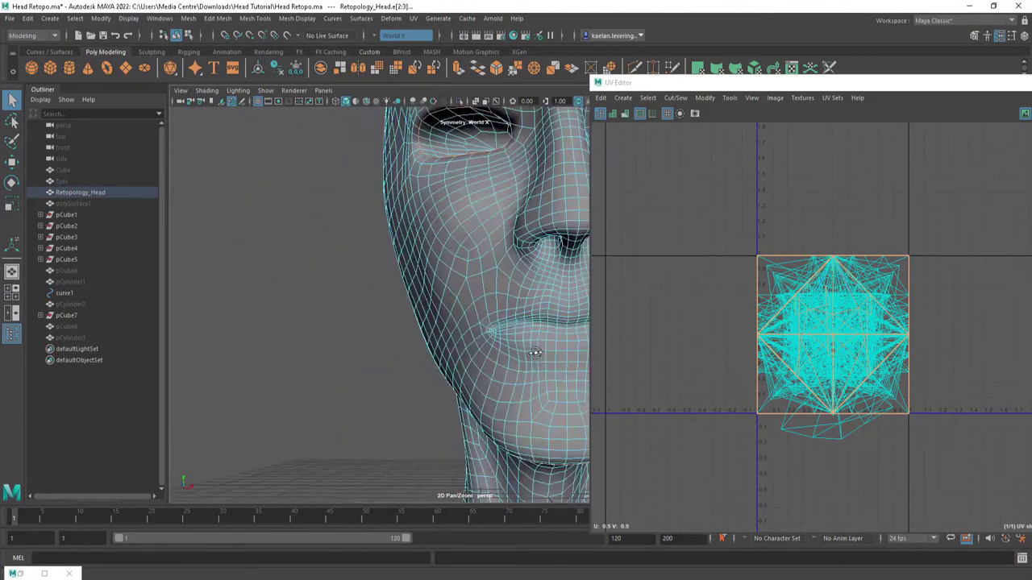
{"action": "scroll", "coordinate": [387, 360], "scroll_direction": "up", "scroll_amount": 4}
{"action": "scroll", "coordinate": [470, 392], "scroll_direction": "down", "scroll_amount": 3}
{"action": "scroll", "coordinate": [438, 375], "scroll_direction": "up", "scroll_amount": 3}
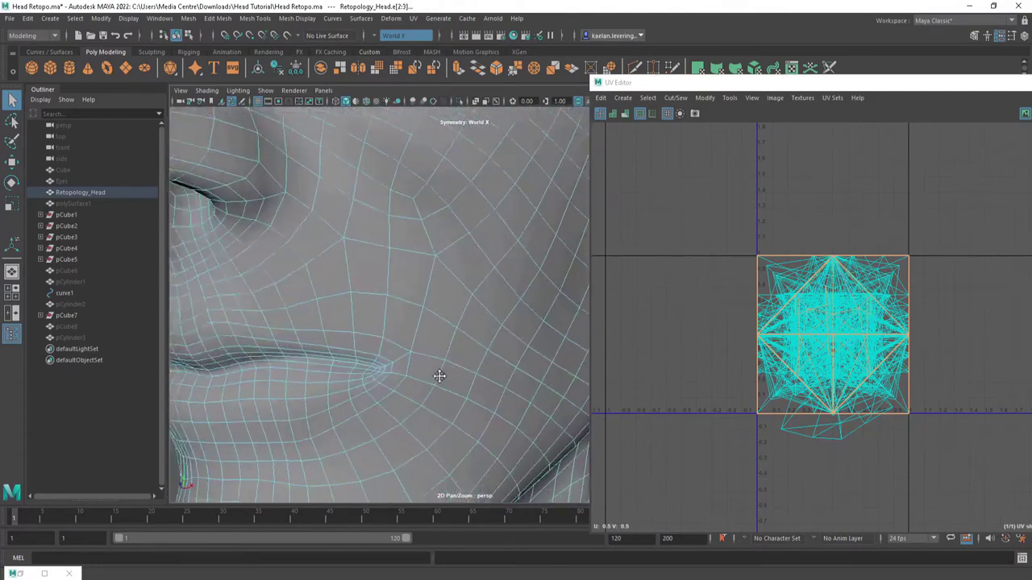
{"action": "scroll", "coordinate": [494, 363], "scroll_direction": "up", "scroll_amount": 2}
{"action": "left_click", "coordinate": [316, 343]}
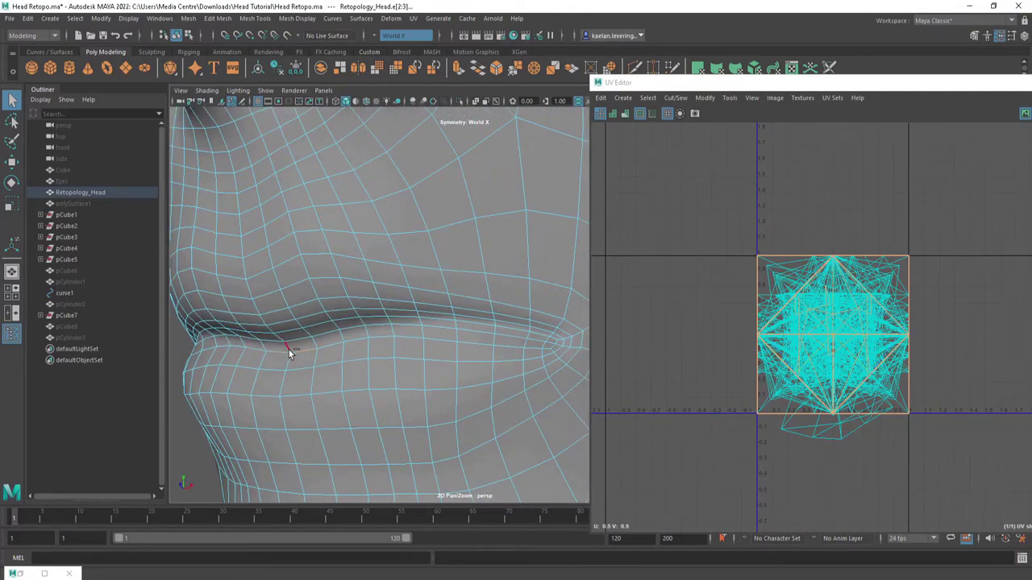
{"action": "left_click", "coordinate": [299, 345]}
{"action": "left_click", "coordinate": [554, 345]}
Add temple edges to the seam, tumbling the view to check it.
{"action": "scroll", "coordinate": [350, 329], "scroll_direction": "down", "scroll_amount": 5}
{"action": "mouse_move", "coordinate": [350, 329]}
{"action": "left_mouse_down", "text": "alt"}
{"action": "mouse_move", "coordinate": [392, 306]}
{"action": "mouse_move", "coordinate": [502, 353]}
{"action": "mouse_move", "coordinate": [424, 270]}
{"action": "mouse_move", "coordinate": [484, 269]}
{"action": "mouse_move", "coordinate": [419, 274]}
{"action": "mouse_move", "coordinate": [472, 265]}
{"action": "mouse_move", "coordinate": [302, 282]}
{"action": "mouse_move", "coordinate": [459, 208]}
{"action": "mouse_move", "coordinate": [491, 327]}
{"action": "mouse_move", "coordinate": [398, 295]}
{"action": "left_mouse_up", "text": "alt"}
{"action": "scroll", "coordinate": [424, 270], "scroll_direction": "down", "scroll_amount": 3}
{"action": "scroll", "coordinate": [491, 327], "scroll_direction": "up", "scroll_amount": 5}
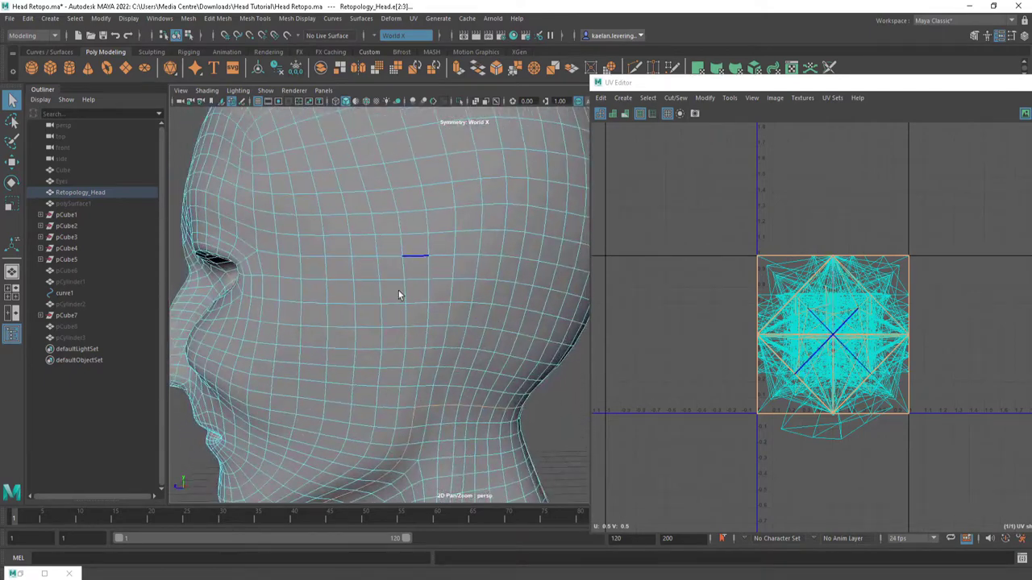
{"action": "left_click", "coordinate": [435, 375]}
{"action": "left_click", "coordinate": [378, 313]}
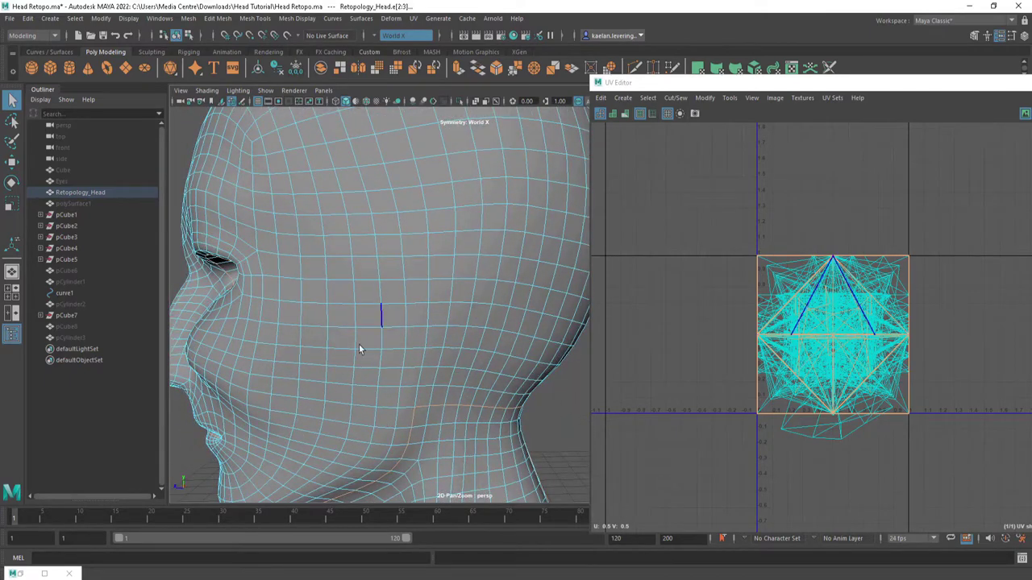
{"action": "left_click", "coordinate": [338, 398]}
{"action": "mouse_move", "coordinate": [339, 398]}
{"action": "left_mouse_down", "text": "alt"}
{"action": "mouse_move", "coordinate": [413, 373]}
{"action": "mouse_move", "coordinate": [518, 375]}
{"action": "mouse_move", "coordinate": [456, 322]}
{"action": "mouse_move", "coordinate": [346, 287]}
{"action": "mouse_move", "coordinate": [552, 285]}
{"action": "mouse_move", "coordinate": [495, 295]}
{"action": "left_mouse_up", "text": "alt"}
{"action": "scroll", "coordinate": [518, 374], "scroll_direction": "down", "scroll_amount": 5}
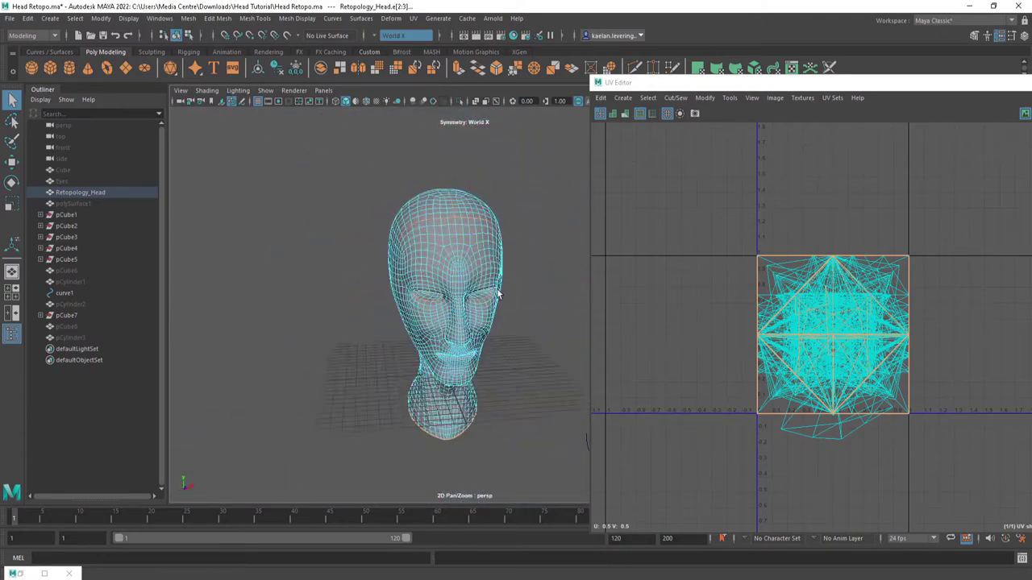
Cut the head's UVs along the selected seam edges with the marking-menu Cut.
{"action": "right_click_drag", "start_coordinate": [495, 295], "coordinate": [557, 325], "text": "alt"}
{"action": "mouse_move", "coordinate": [557, 325]}
{"action": "left_mouse_down", "text": "alt"}
{"action": "mouse_move", "coordinate": [492, 313]}
{"action": "mouse_move", "coordinate": [532, 315]}
{"action": "left_mouse_up", "text": "alt"}
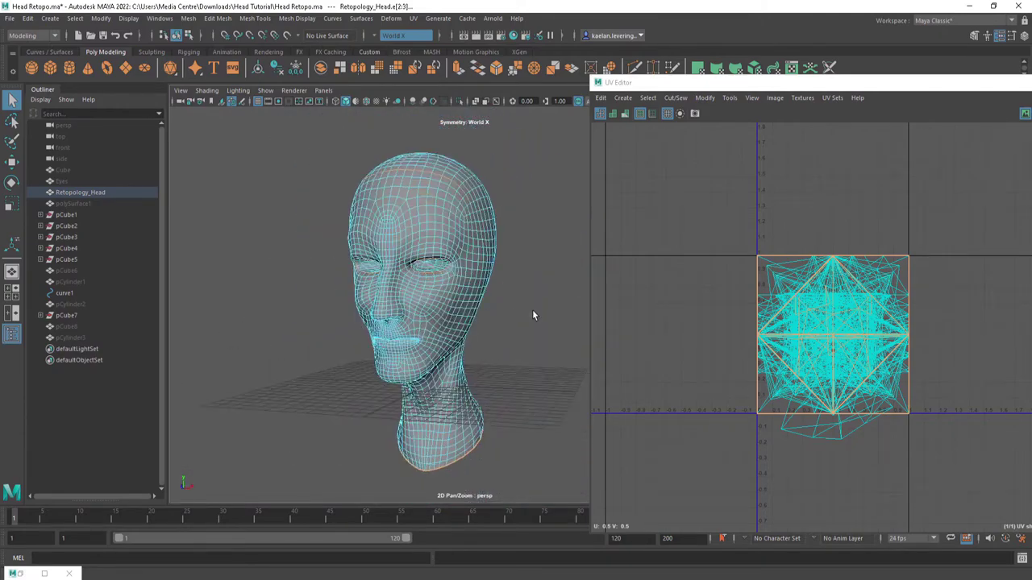
{"action": "right_click", "coordinate": [709, 336], "text": "shift"}
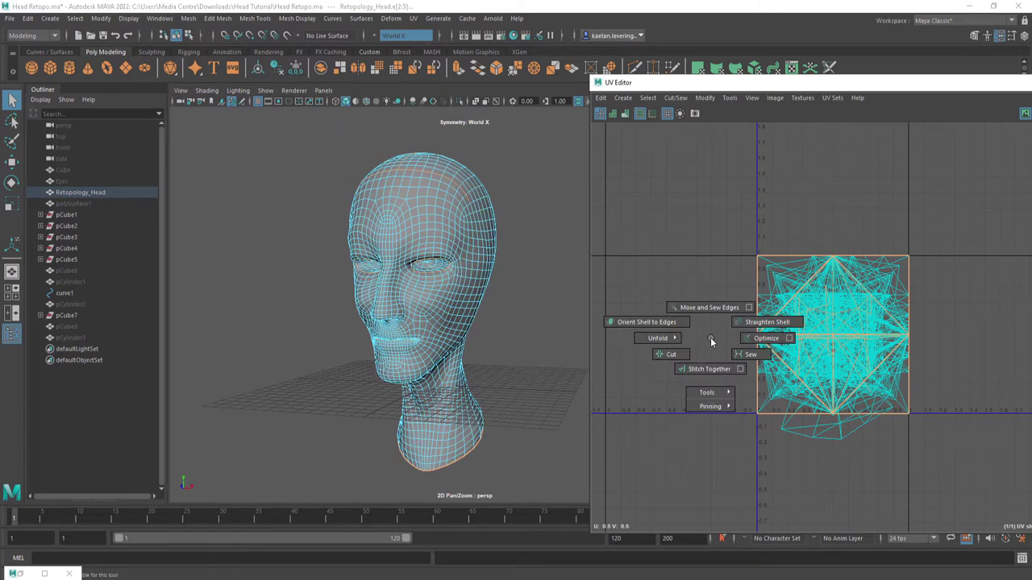
{"action": "left_click", "coordinate": [669, 354]}
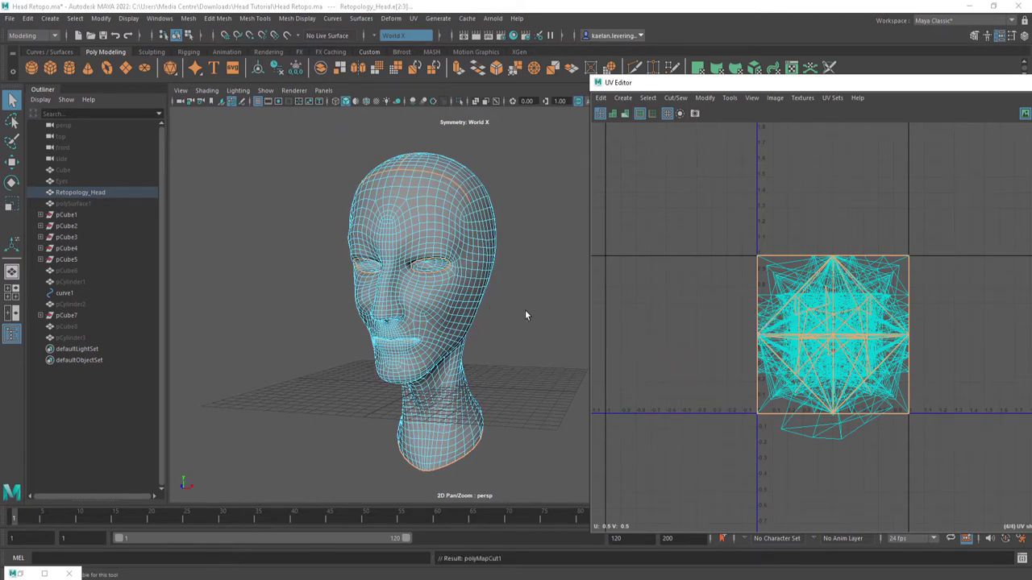
{"action": "mouse_move", "coordinate": [537, 312]}
{"action": "left_mouse_down", "text": "alt"}
{"action": "mouse_move", "coordinate": [440, 327]}
{"action": "mouse_move", "coordinate": [396, 314]}
{"action": "mouse_move", "coordinate": [438, 334]}
{"action": "mouse_move", "coordinate": [472, 334]}
{"action": "mouse_move", "coordinate": [492, 316]}
{"action": "left_mouse_up", "text": "alt"}
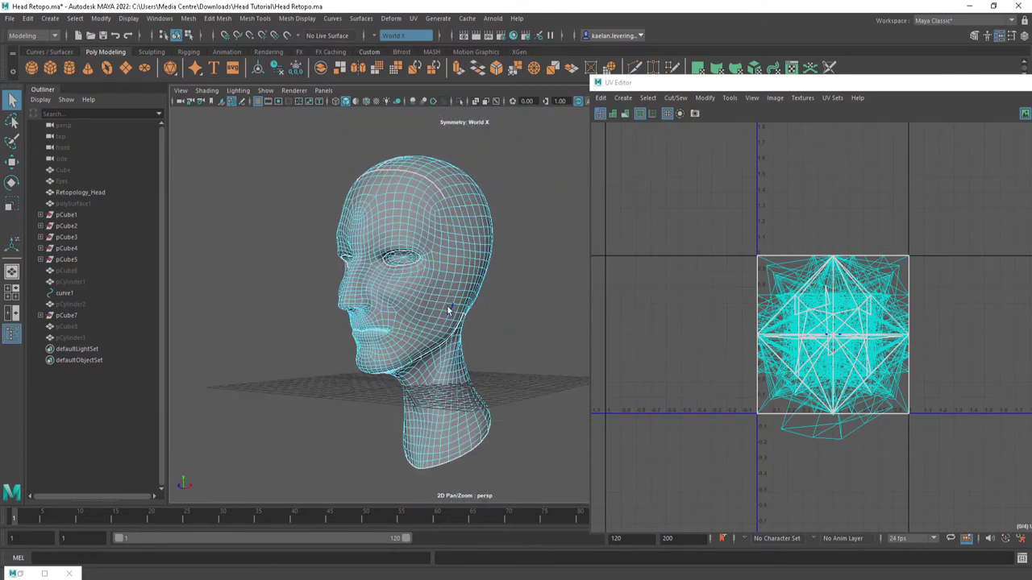
Select the whole head and Unfold its UVs from the Shift+right-click menu.
{"action": "key", "text": "F8"}
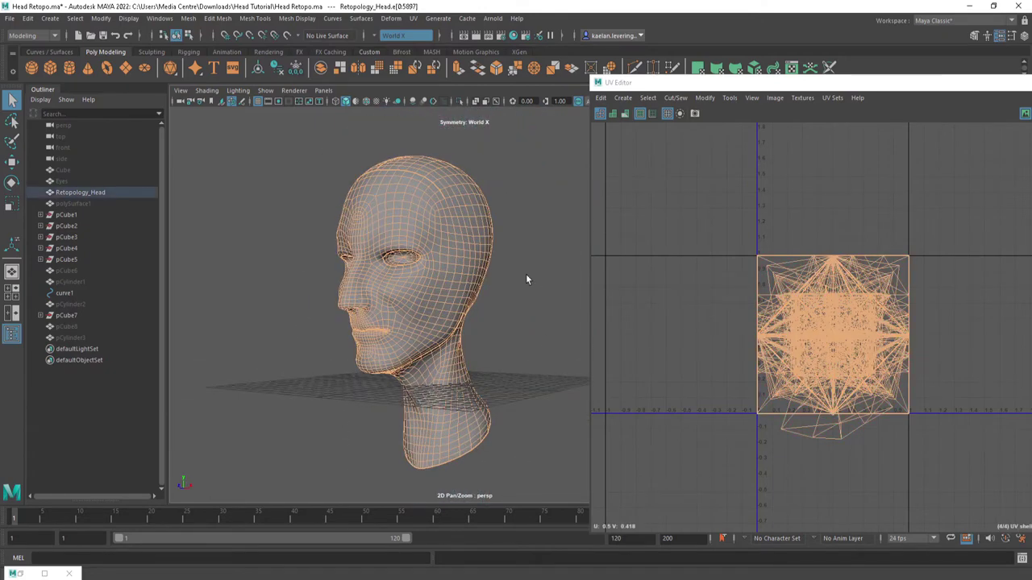
{"action": "left_click_drag", "start_coordinate": [525, 280], "coordinate": [511, 276], "text": "alt"}
{"action": "right_click", "coordinate": [716, 302], "text": "shift"}
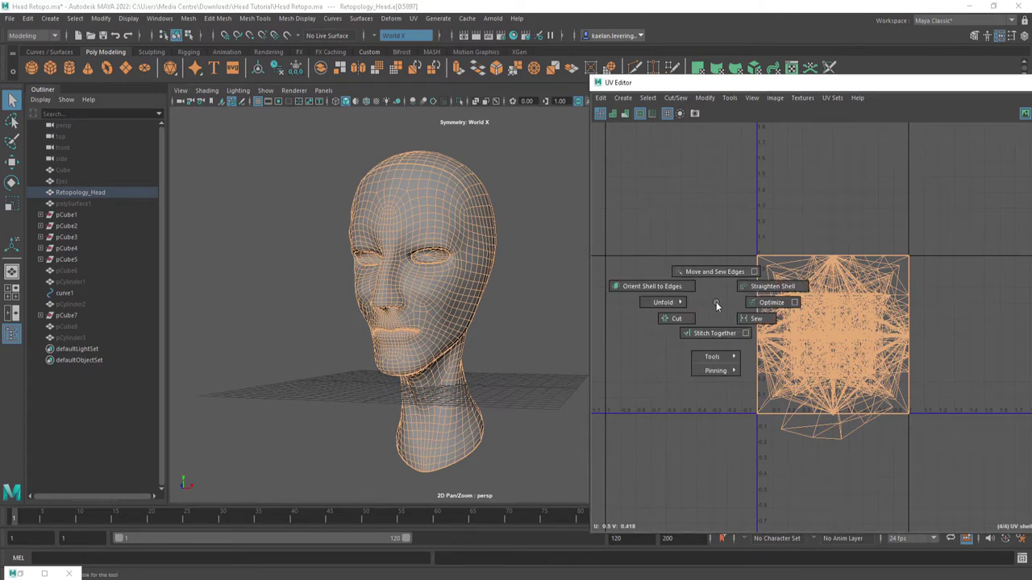
{"action": "mouse_move", "coordinate": [716, 301]}
{"action": "right_mouse_down", "text": "shift"}
{"action": "mouse_move", "coordinate": [564, 300]}
{"action": "mouse_move", "coordinate": [582, 296]}
{"action": "right_mouse_up", "text": "shift"}
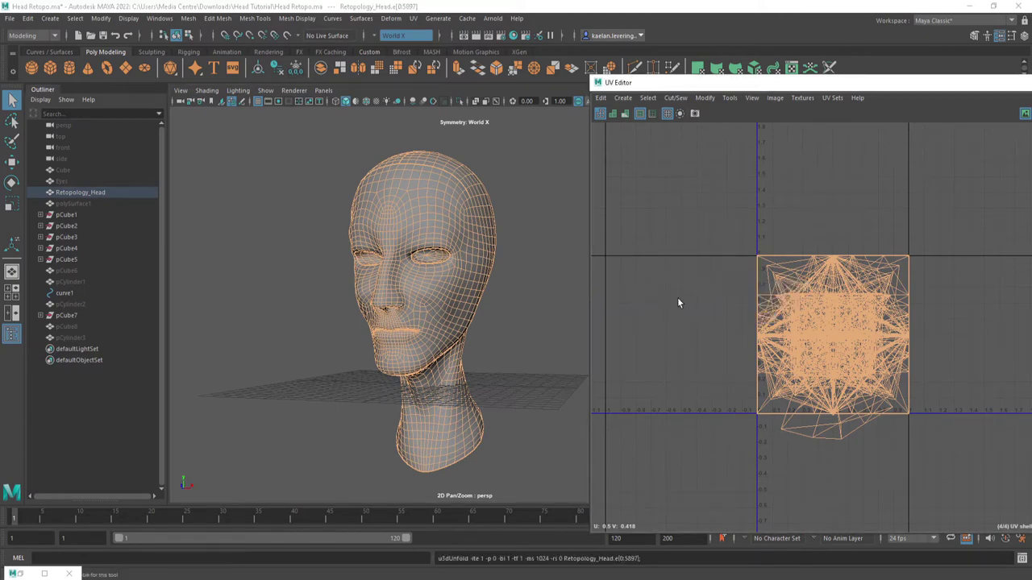
Pack the unfolded head shells into the 0–1 space with Modify > Layout.
{"action": "scroll", "coordinate": [809, 294], "scroll_direction": "down", "scroll_amount": 3}
{"action": "scroll", "coordinate": [809, 294], "scroll_direction": "down", "scroll_amount": 3}
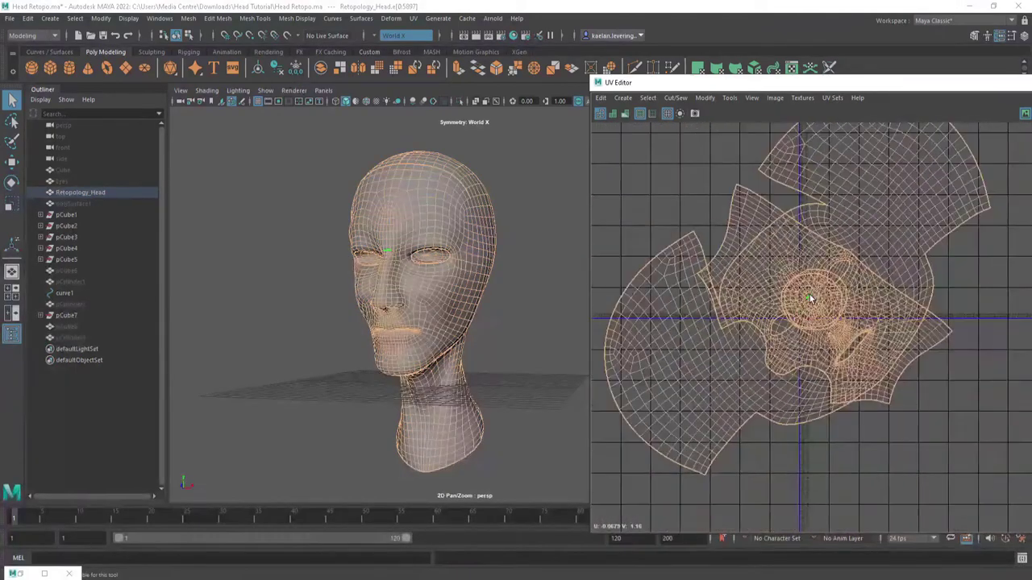
{"action": "scroll", "coordinate": [809, 294], "scroll_direction": "up", "scroll_amount": 3}
{"action": "scroll", "coordinate": [809, 296], "scroll_direction": "up", "scroll_amount": 3}
{"action": "scroll", "coordinate": [810, 296], "scroll_direction": "up", "scroll_amount": 2}
{"action": "right_click", "coordinate": [774, 310], "text": "shift"}
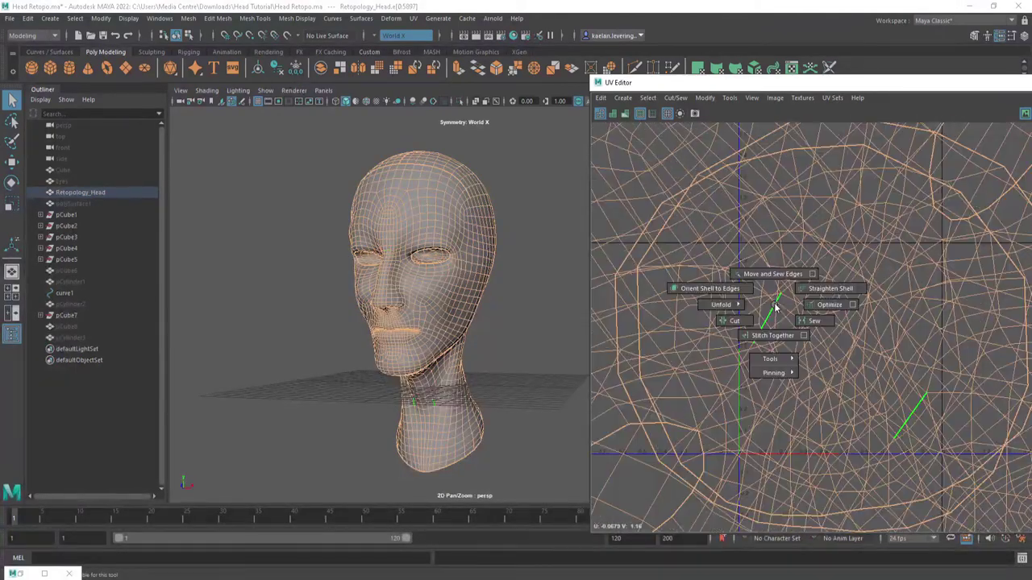
{"action": "right_click_drag", "start_coordinate": [776, 307], "coordinate": [673, 90], "text": "shift"}
{"action": "left_click", "coordinate": [705, 97]}
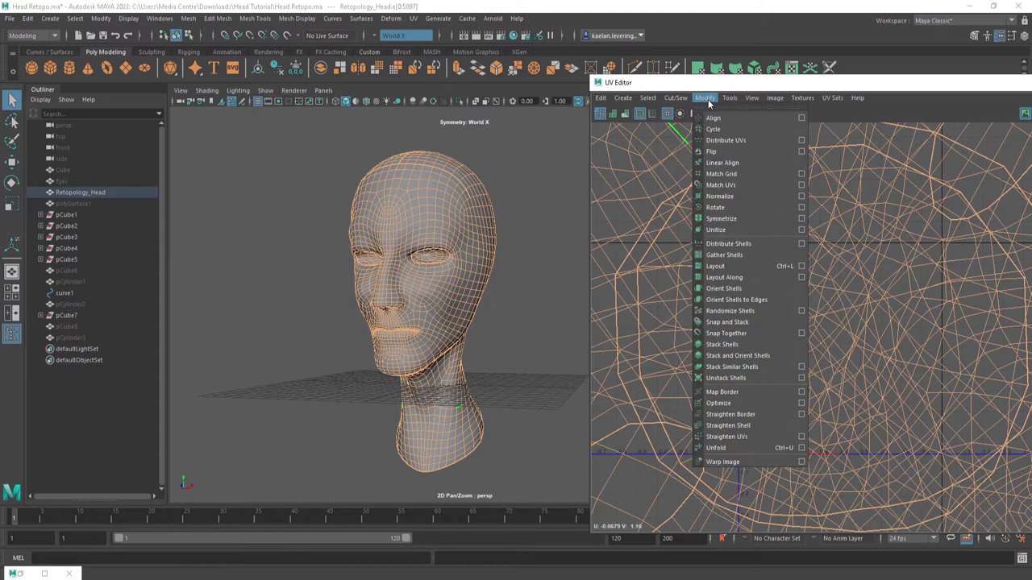
{"action": "left_click", "coordinate": [732, 271]}
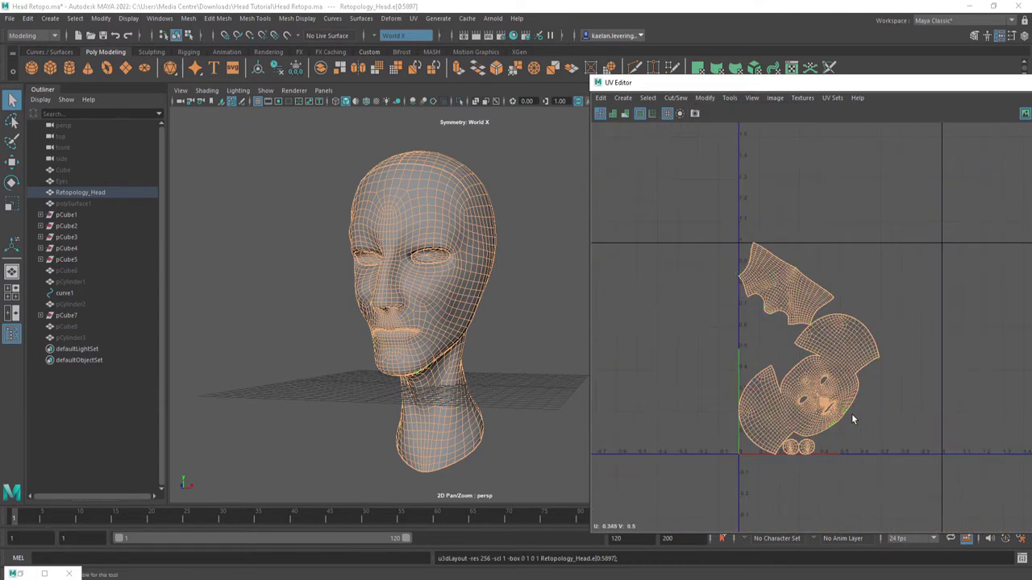
{"action": "scroll", "coordinate": [819, 345], "scroll_direction": "up", "scroll_amount": 3}
Select the scalp-neck UV shell and rotate it upright.
{"action": "left_click", "coordinate": [702, 245]}
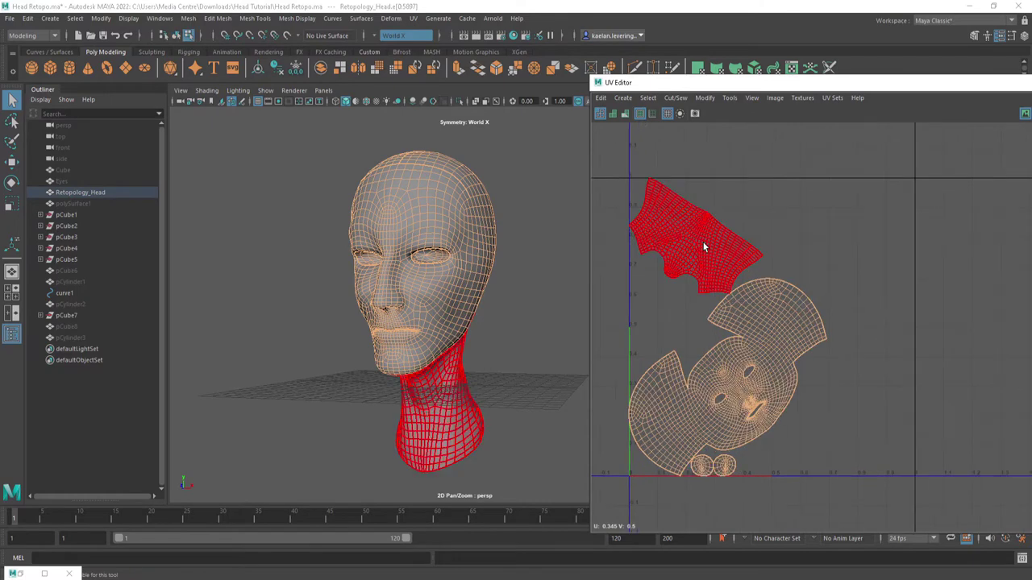
{"action": "key", "text": "F8"}
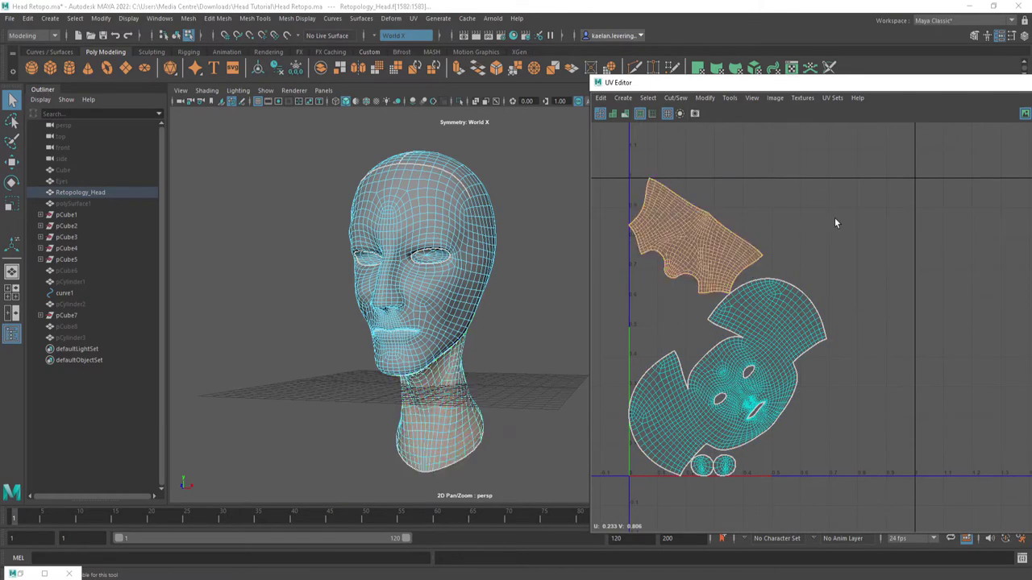
{"action": "left_click", "coordinate": [783, 208]}
{"action": "left_click", "coordinate": [715, 228]}
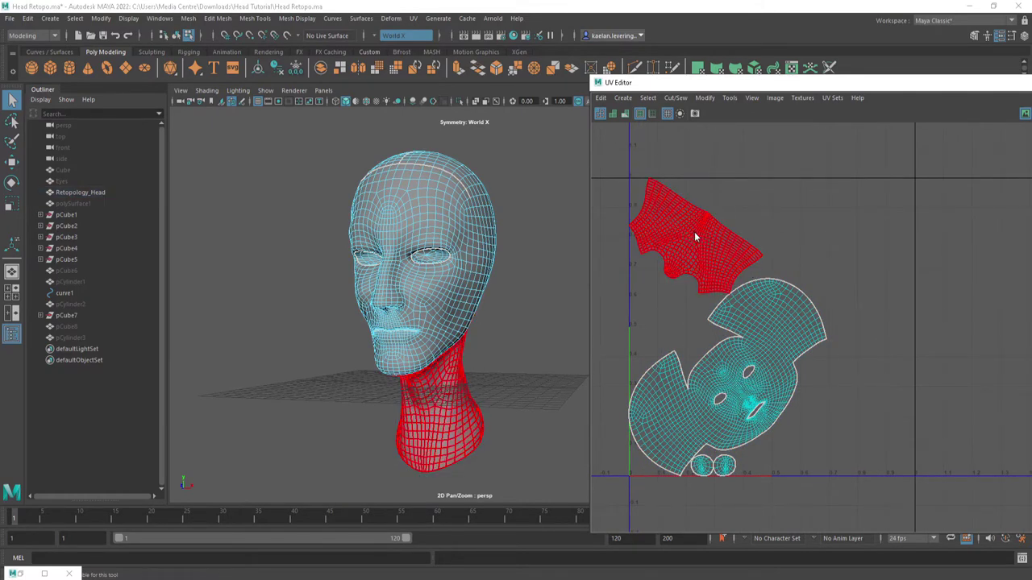
{"action": "right_click_drag", "start_coordinate": [693, 232], "coordinate": [719, 240]}
{"action": "key", "text": "F8"}
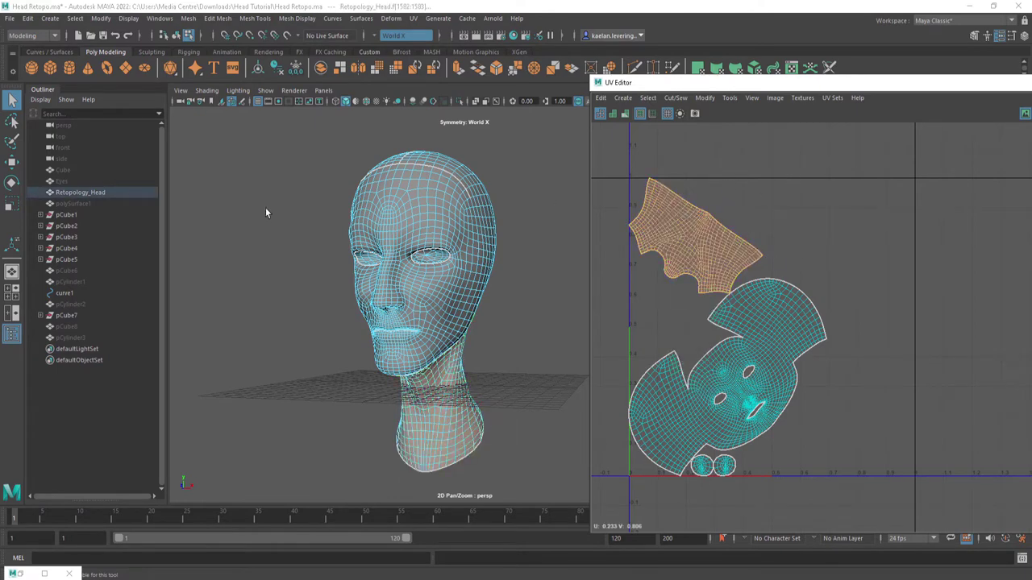
{"action": "key", "text": "e"}
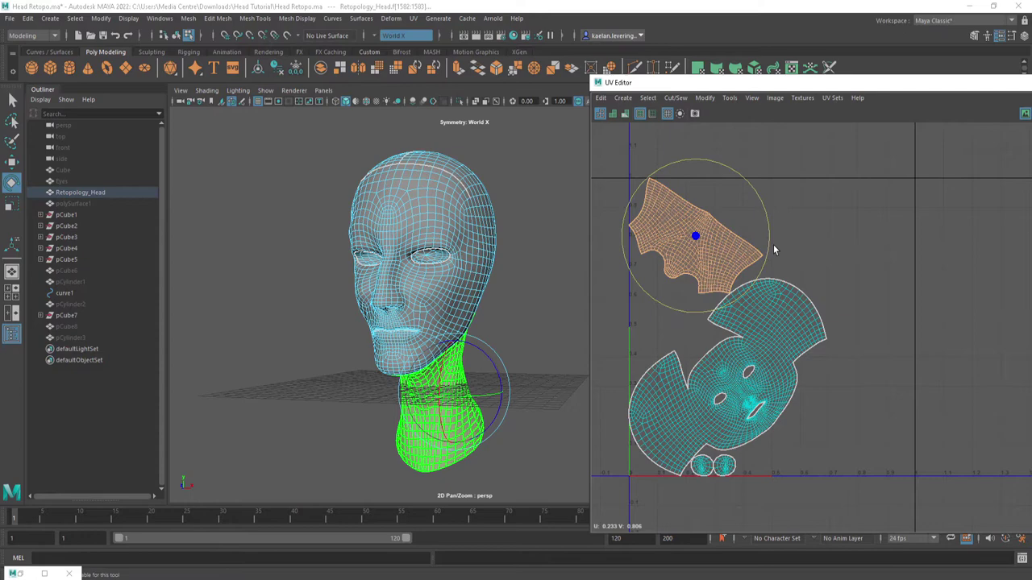
{"action": "left_click_drag", "start_coordinate": [766, 224], "coordinate": [769, 173]}
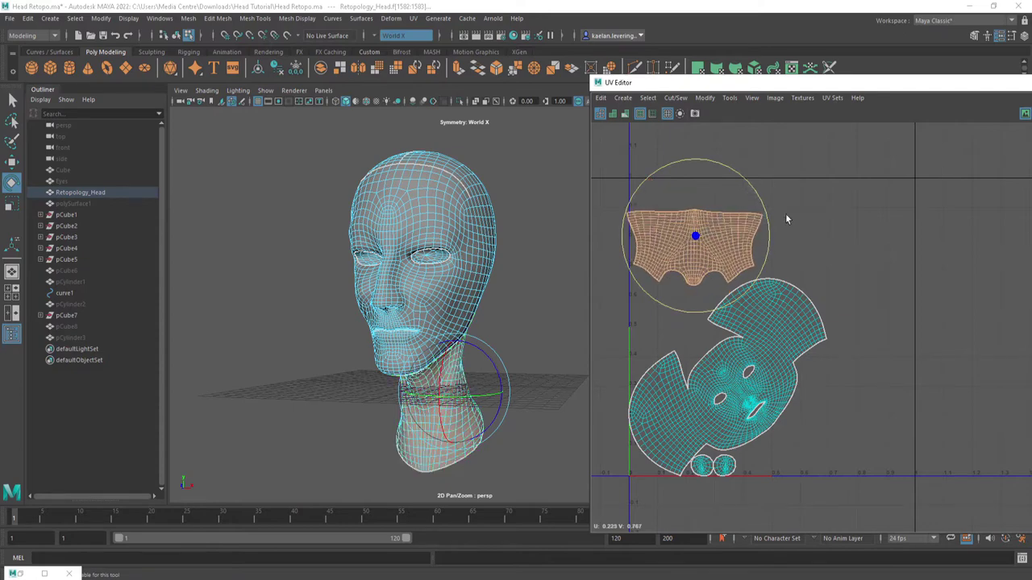
Rotate the face UV shell upright, undoing an extra rotation.
{"action": "left_click", "coordinate": [782, 322]}
{"action": "left_click_drag", "start_coordinate": [782, 322], "coordinate": [794, 379]}
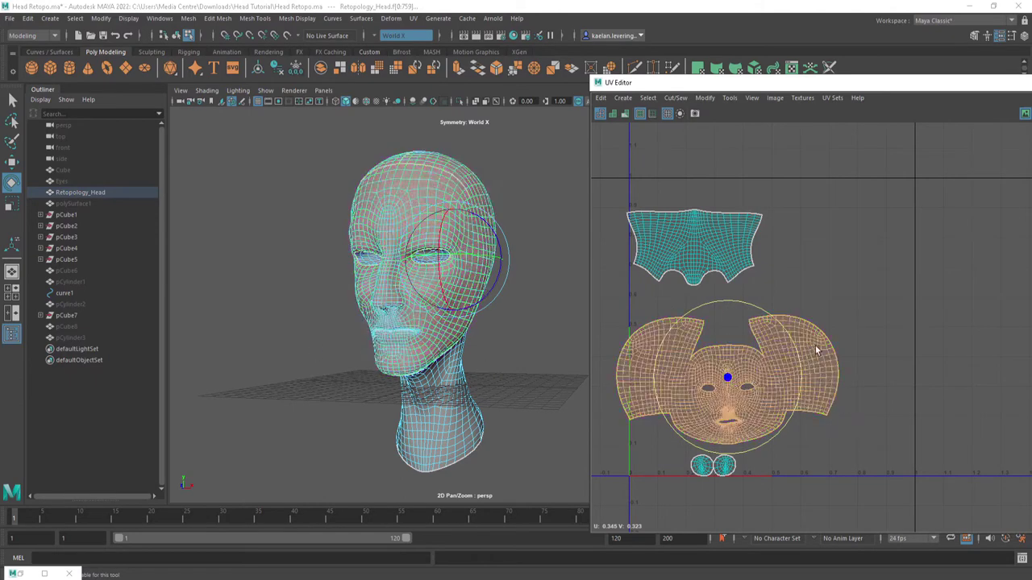
{"action": "key", "text": "r"}
{"action": "key", "text": "w"}
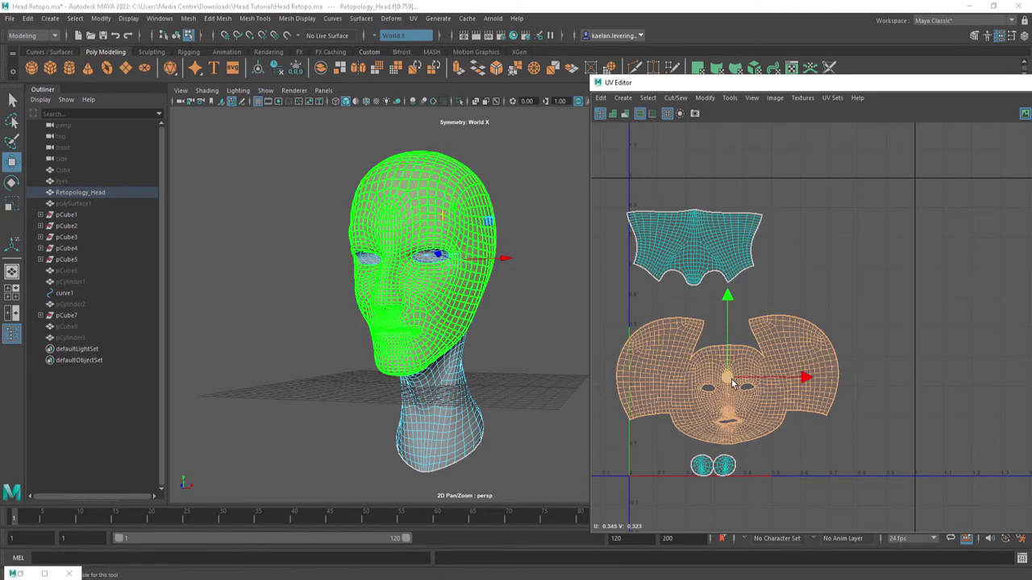
{"action": "key", "text": "e"}
{"action": "mouse_move", "coordinate": [730, 383]}
{"action": "left_mouse_down"}
{"action": "mouse_move", "coordinate": [754, 379]}
{"action": "mouse_move", "coordinate": [758, 347]}
{"action": "left_mouse_up"}
{"action": "key", "text": "ctrl+z"}
Enlarge the face shell and shift it up and to the right.
{"action": "key", "text": "r"}
{"action": "key", "text": "w"}
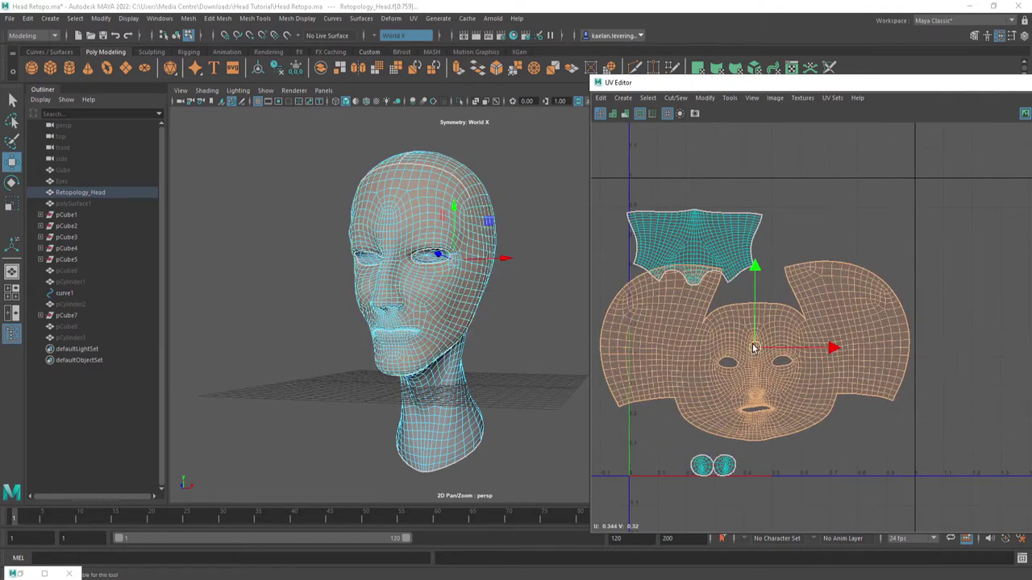
{"action": "key", "text": "F8"}
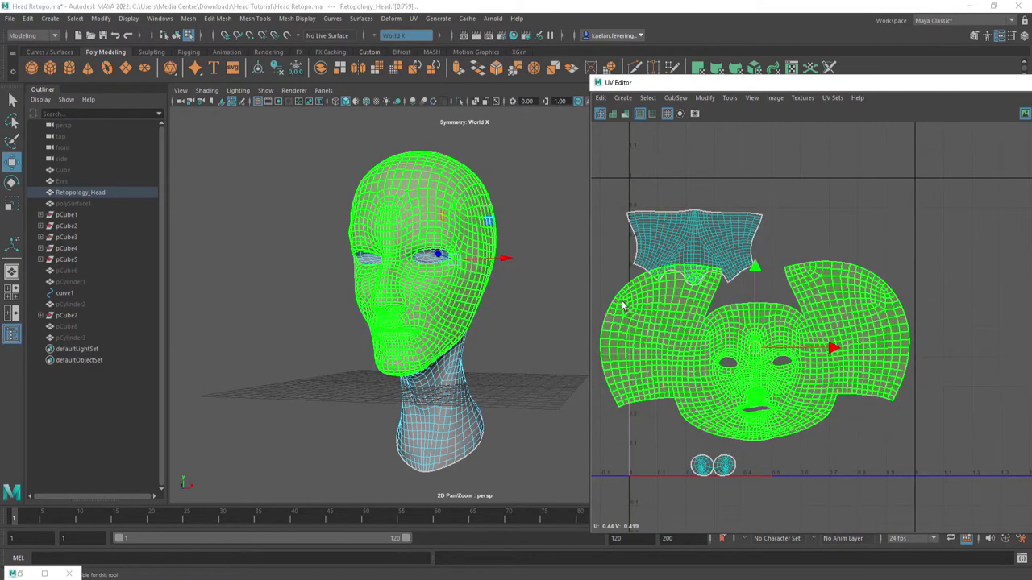
{"action": "key", "text": "F8"}
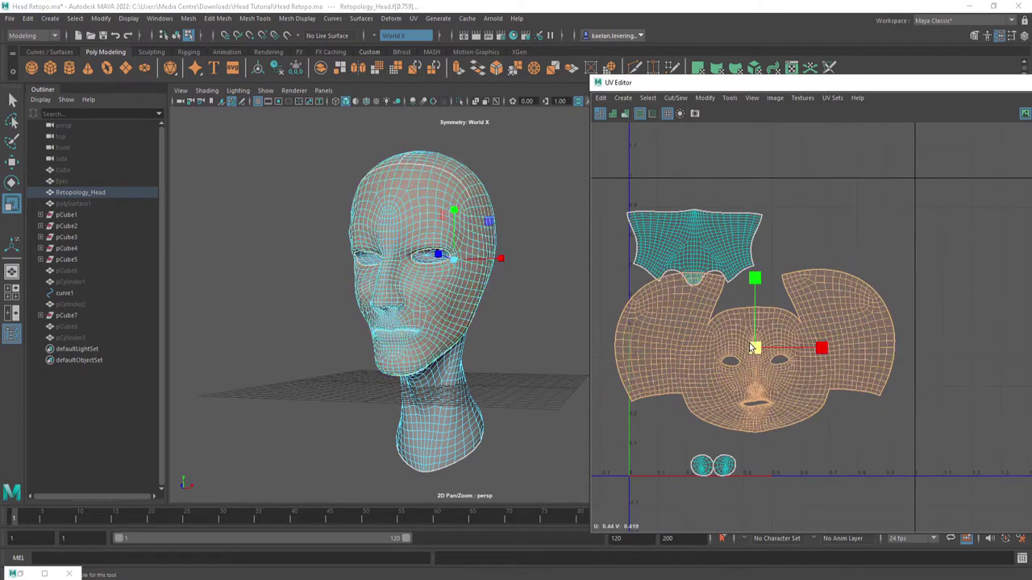
{"action": "key", "text": "F8"}
{"action": "key", "text": "F8"}
{"action": "key", "text": "w"}
{"action": "left_click_drag", "start_coordinate": [757, 353], "coordinate": [777, 345]}
Select the eye UV shells, frame the selection and orbit the props into view.
{"action": "left_click", "coordinate": [701, 440]}
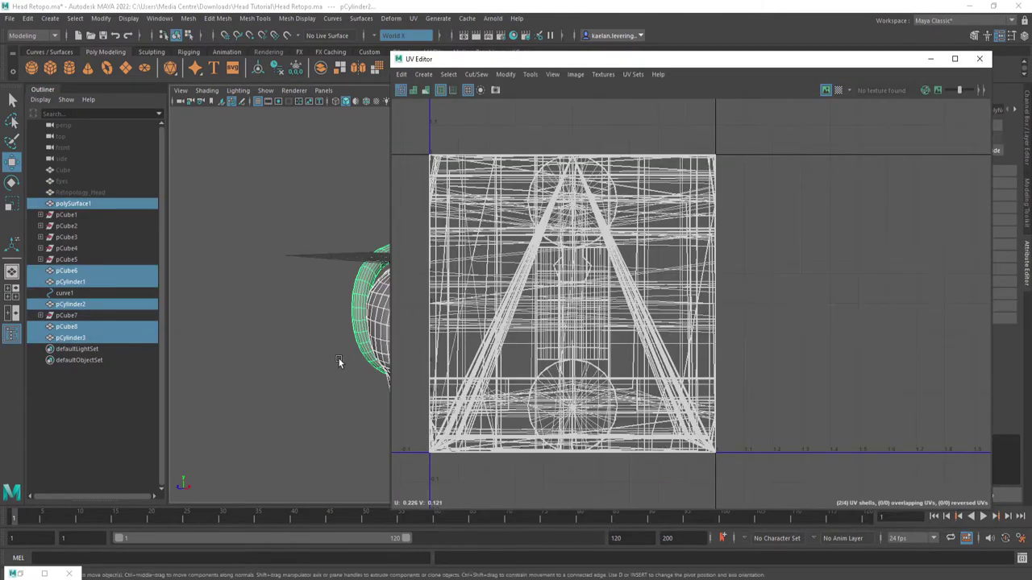
{"action": "key", "text": "f"}
{"action": "mouse_move", "coordinate": [314, 297]}
{"action": "left_mouse_down", "text": "alt"}
{"action": "mouse_move", "coordinate": [377, 312]}
{"action": "mouse_move", "coordinate": [266, 302]}
{"action": "left_mouse_up", "text": "alt"}
{"action": "middle_click_drag", "start_coordinate": [266, 302], "coordinate": [386, 297], "text": "alt"}
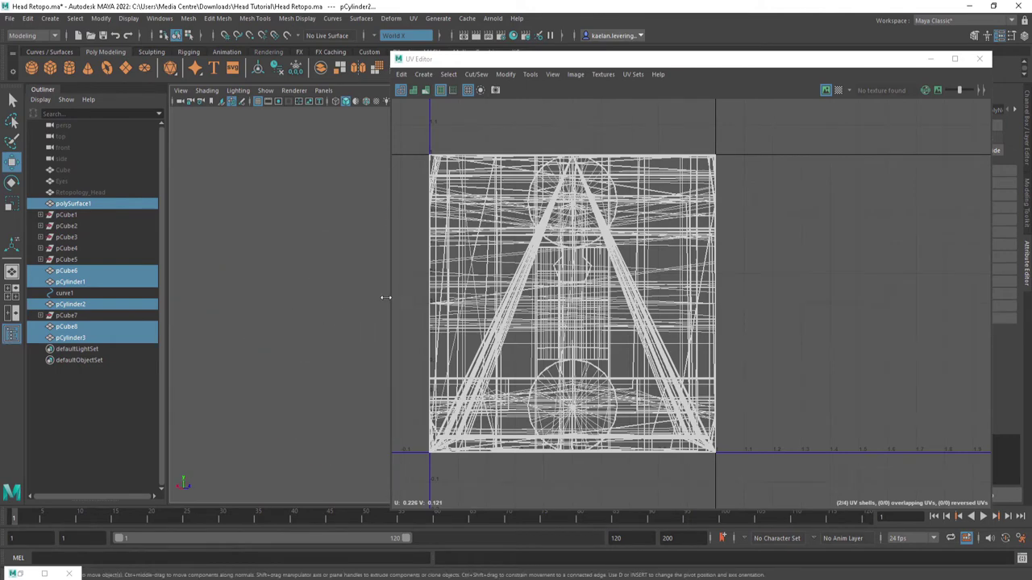
{"action": "left_click_drag", "start_coordinate": [215, 296], "coordinate": [338, 290], "text": "alt"}
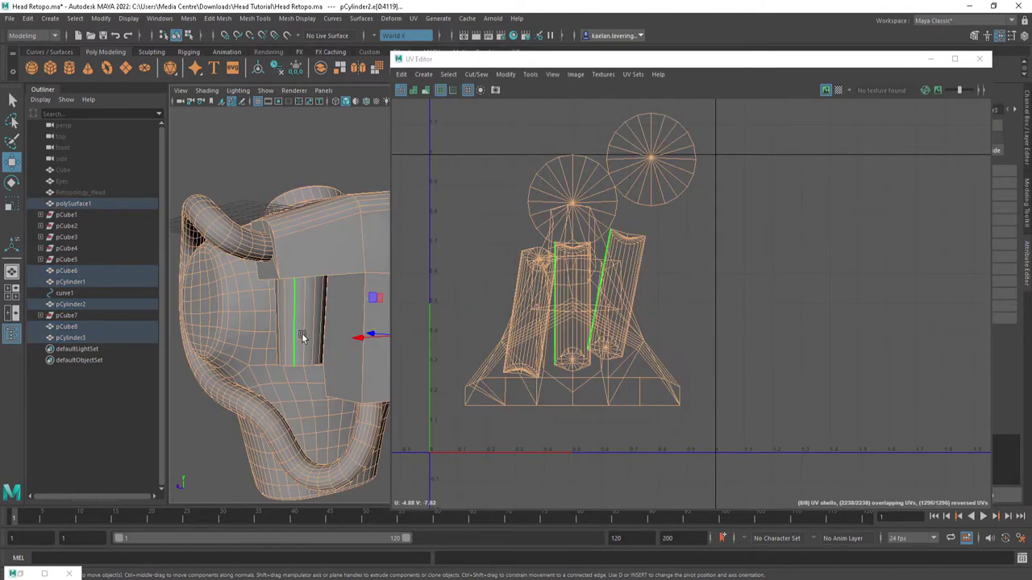
Select all hard edges via an edge constraint set to All and Next, Smoothing Hard.
{"action": "left_click", "coordinate": [74, 18]}
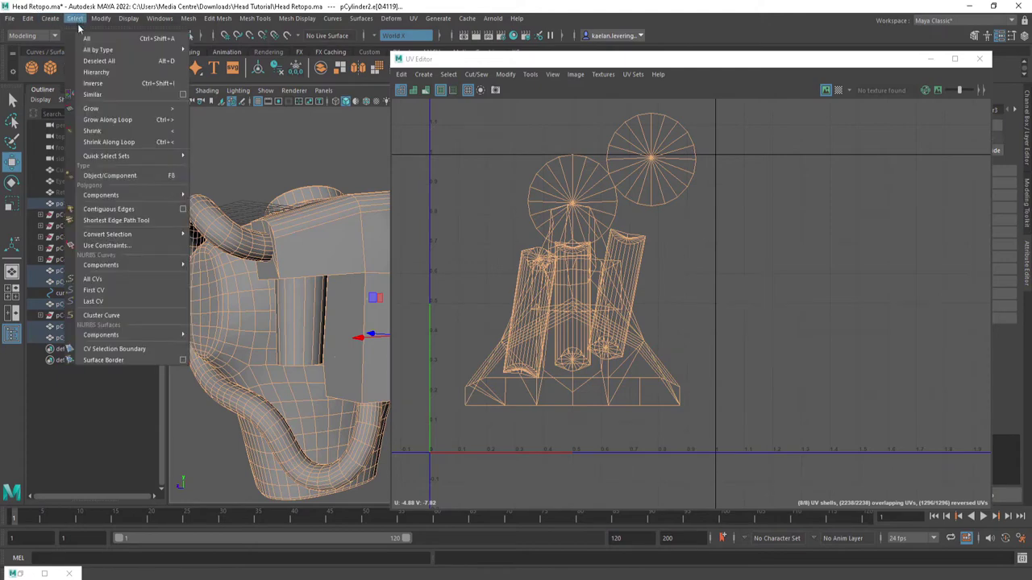
{"action": "right_click", "coordinate": [317, 174]}
{"action": "left_click", "coordinate": [314, 141]}
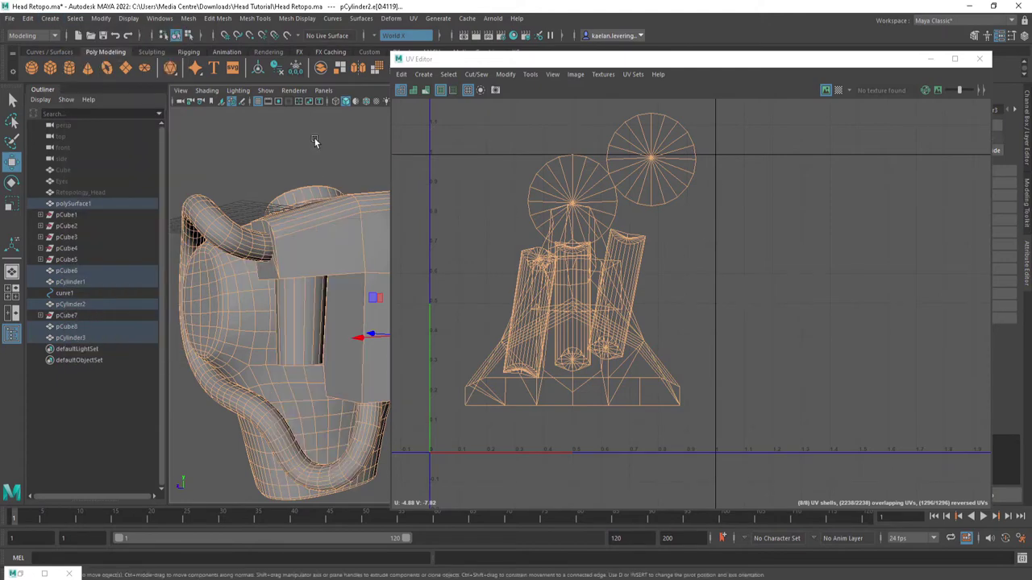
{"action": "left_click", "coordinate": [74, 18]}
{"action": "mouse_move", "coordinate": [107, 245]}
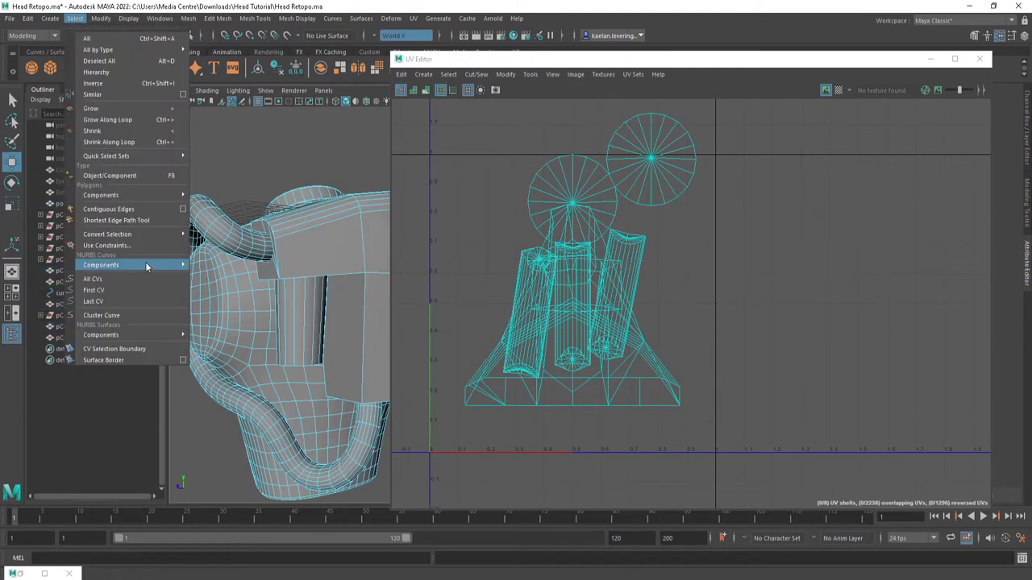
{"action": "left_click", "coordinate": [125, 246]}
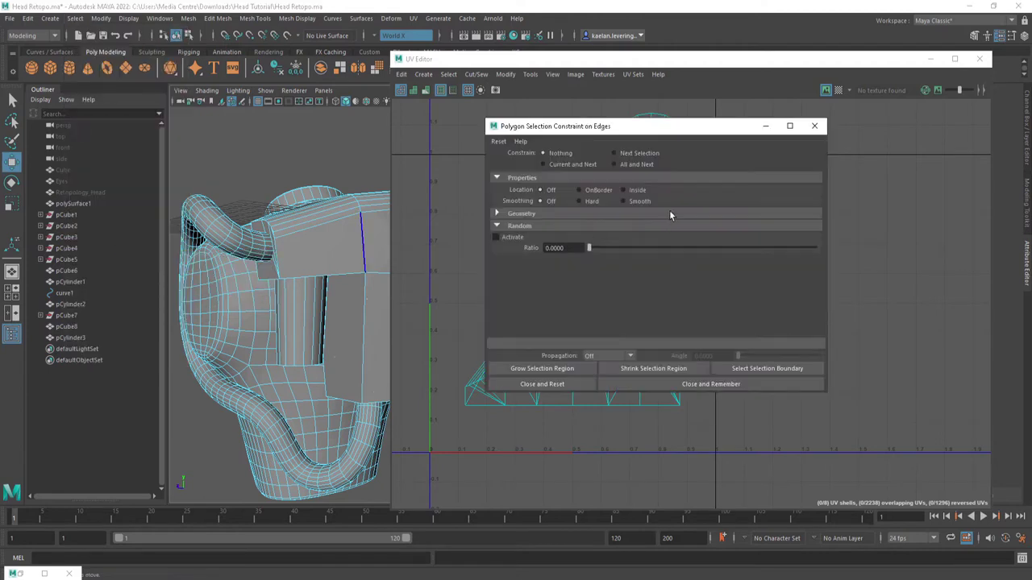
{"action": "left_click", "coordinate": [614, 164]}
{"action": "left_click", "coordinate": [594, 201]}
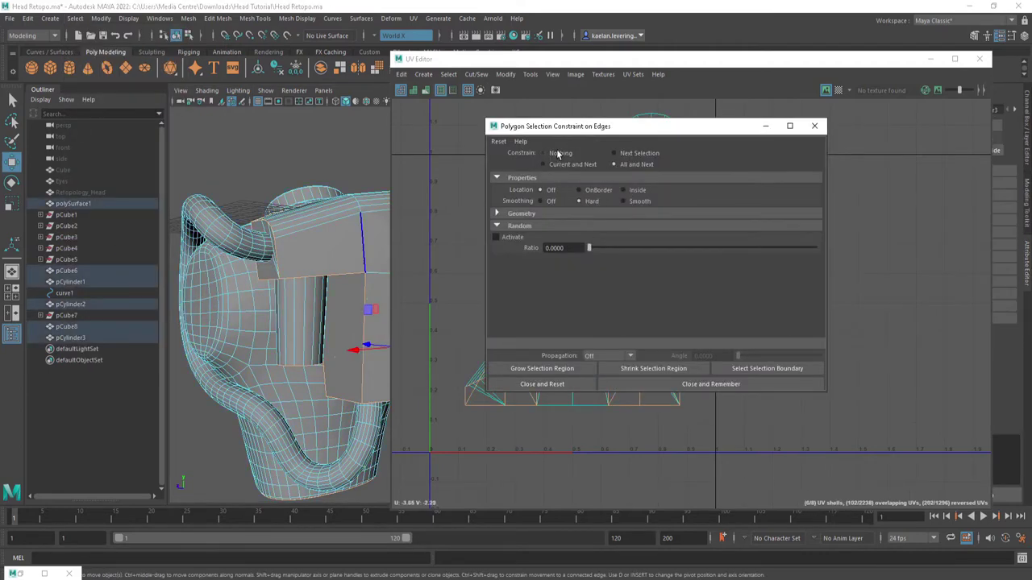
{"action": "left_click", "coordinate": [813, 126]}
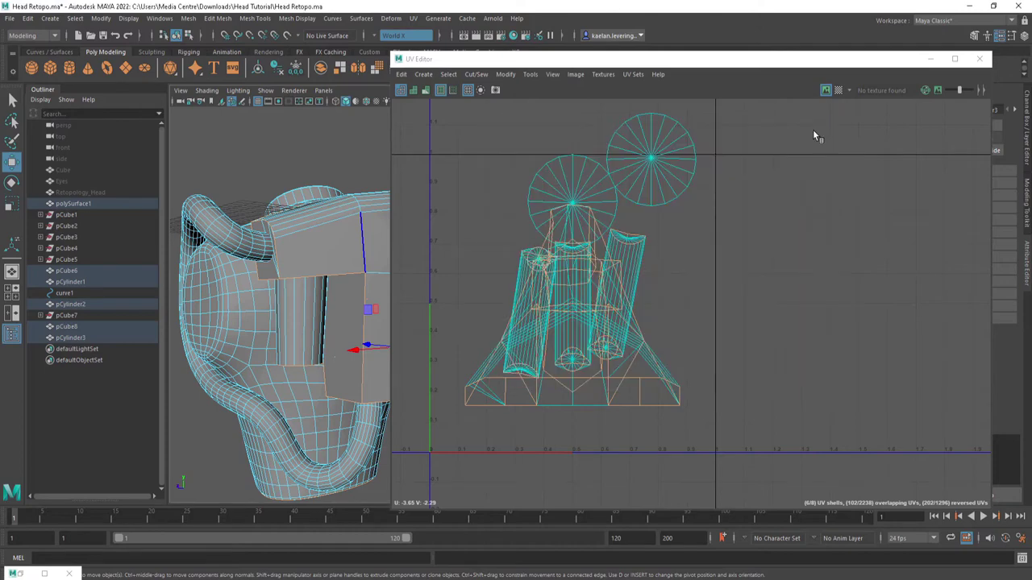
{"action": "key", "text": "f"}
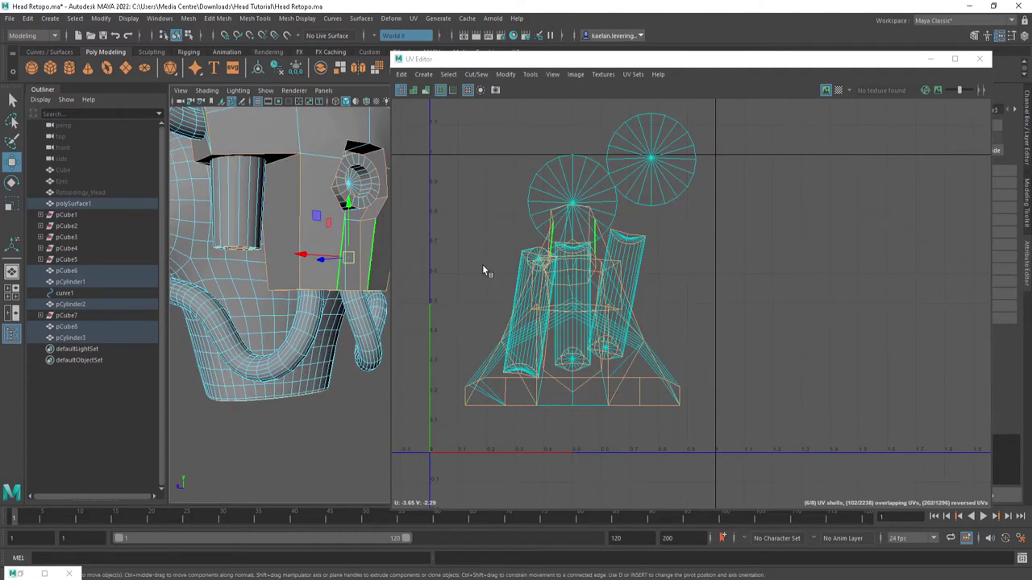
Cut the props' UVs along the hard edges, then box-select the head and all props.
{"action": "right_click_drag", "start_coordinate": [483, 268], "coordinate": [437, 284], "text": "shift"}
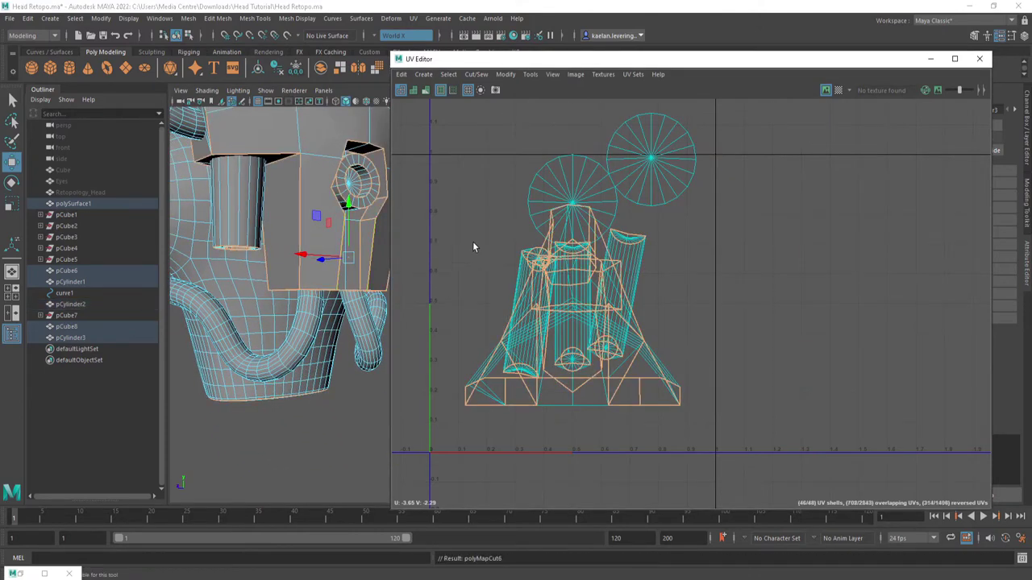
{"action": "scroll", "coordinate": [305, 398], "scroll_direction": "down", "scroll_amount": 5}
{"action": "left_click_drag", "start_coordinate": [347, 279], "coordinate": [233, 392], "text": "alt"}
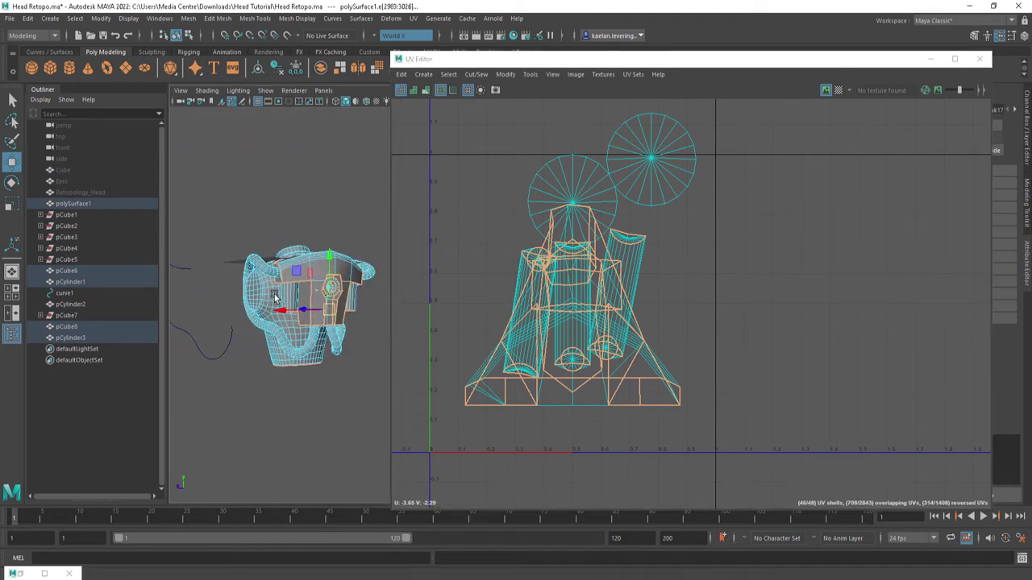
{"action": "left_click_drag", "start_coordinate": [200, 425], "coordinate": [363, 209]}
{"action": "scroll", "coordinate": [319, 330], "scroll_direction": "up", "scroll_amount": 5}
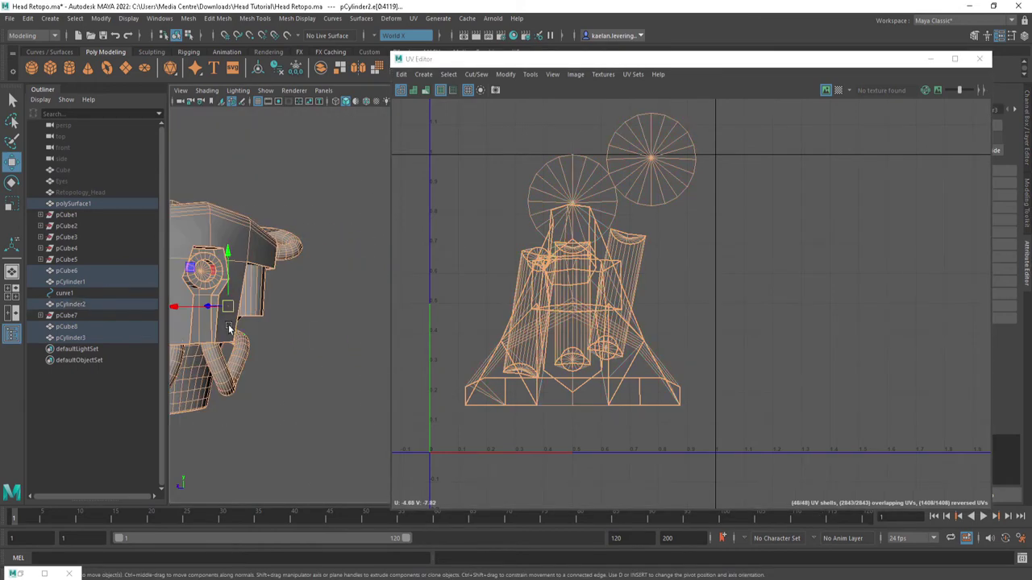
{"action": "scroll", "coordinate": [313, 323], "scroll_direction": "up", "scroll_amount": 3}
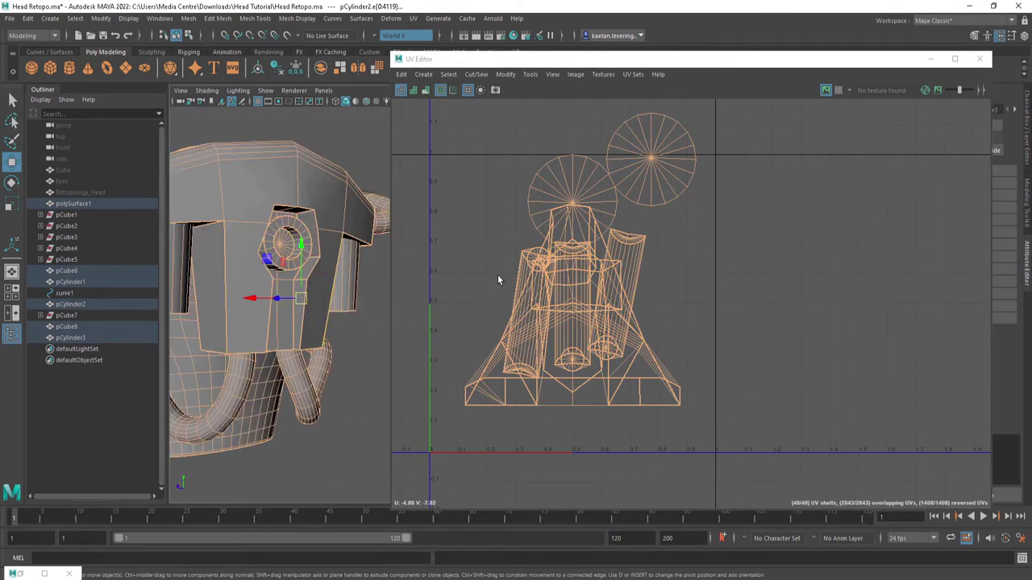
Unfold the selected meshes' UVs and pan the UV Editor to view the shells.
{"action": "right_click_drag", "start_coordinate": [498, 275], "coordinate": [456, 276], "text": "shift"}
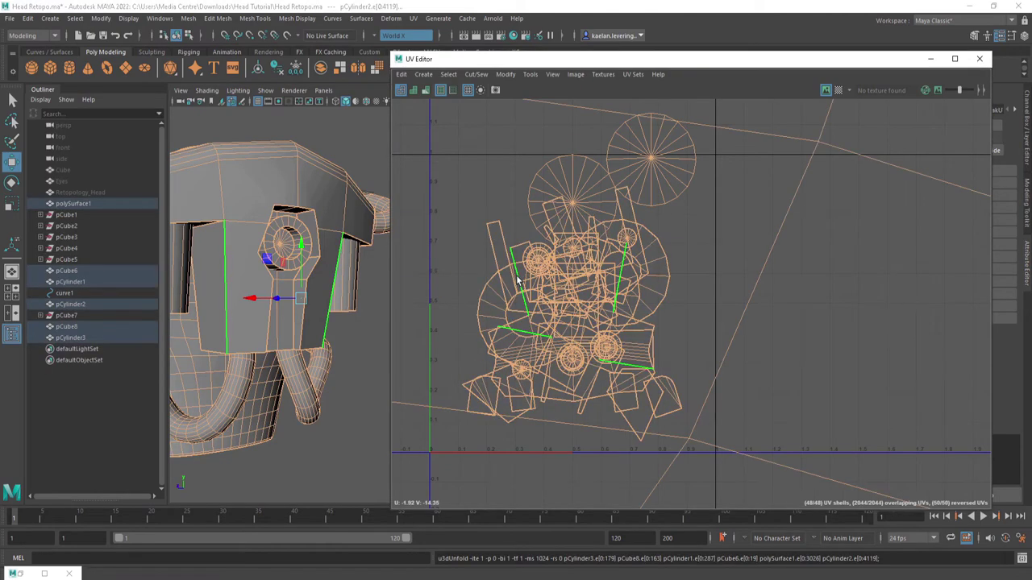
{"action": "scroll", "coordinate": [673, 241], "scroll_direction": "down", "scroll_amount": 4}
{"action": "scroll", "coordinate": [672, 241], "scroll_direction": "down", "scroll_amount": 4}
{"action": "scroll", "coordinate": [673, 241], "scroll_direction": "down", "scroll_amount": 3}
{"action": "scroll", "coordinate": [672, 241], "scroll_direction": "down", "scroll_amount": 3}
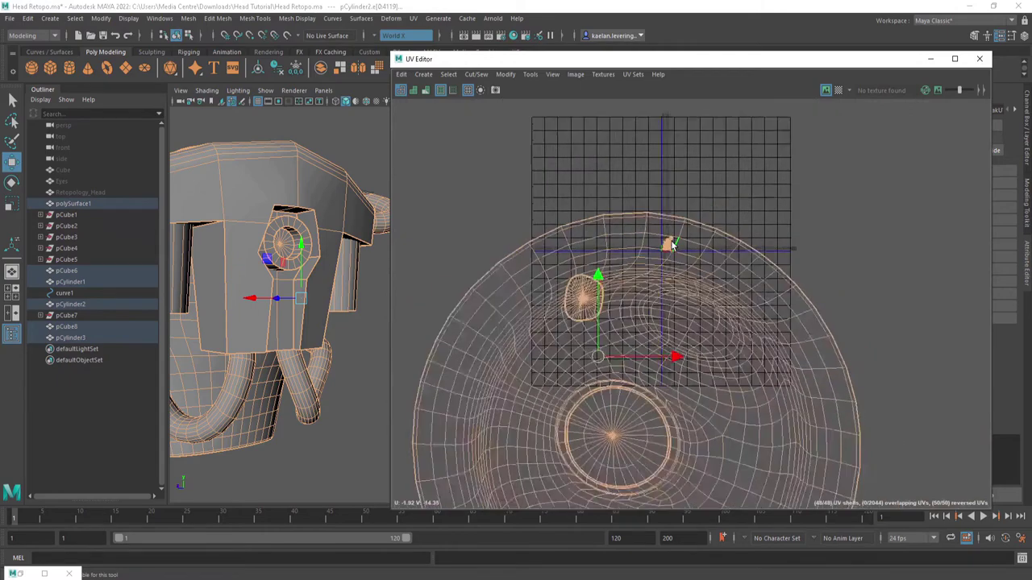
{"action": "scroll", "coordinate": [672, 242], "scroll_direction": "down", "scroll_amount": 2}
{"action": "scroll", "coordinate": [672, 243], "scroll_direction": "down", "scroll_amount": 1}
{"action": "scroll", "coordinate": [671, 243], "scroll_direction": "up", "scroll_amount": 3}
{"action": "scroll", "coordinate": [671, 243], "scroll_direction": "up", "scroll_amount": 3}
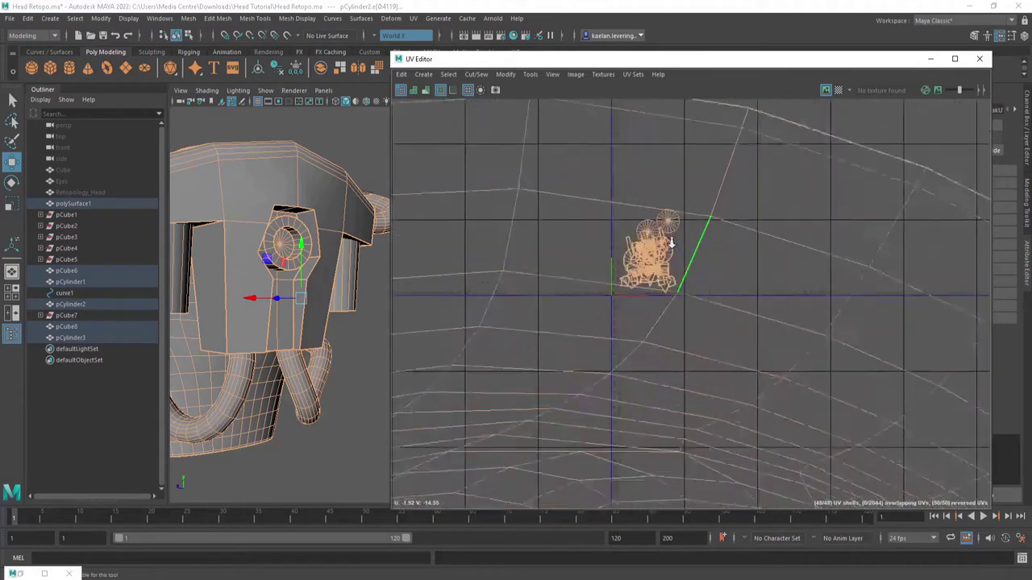
{"action": "scroll", "coordinate": [672, 244], "scroll_direction": "up", "scroll_amount": 2}
{"action": "scroll", "coordinate": [672, 246], "scroll_direction": "up", "scroll_amount": 2}
{"action": "middle_click_drag", "start_coordinate": [672, 246], "coordinate": [720, 251], "text": "alt"}
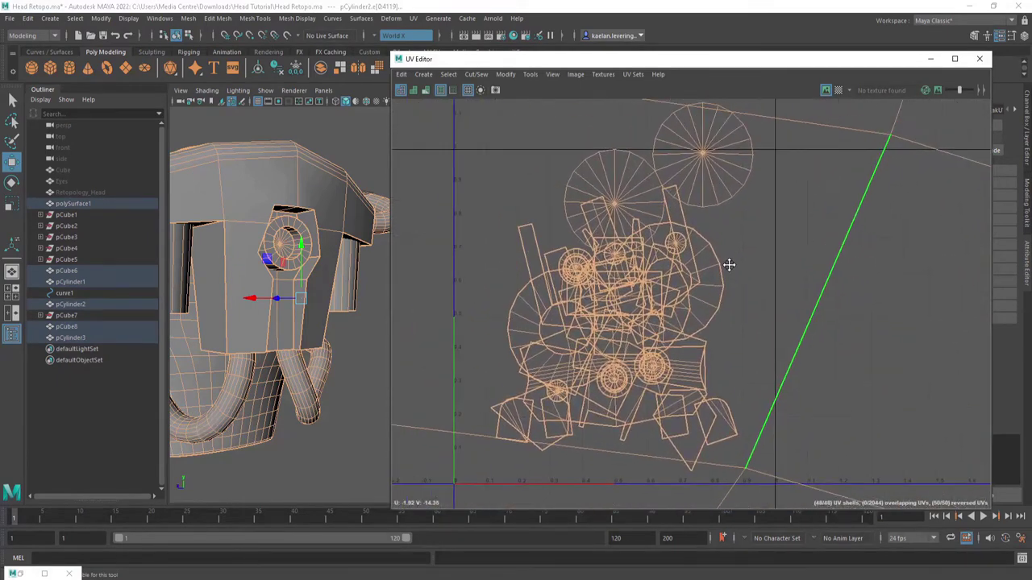
Pack all 48 UV shells into 0–1 space without overlaps using Modify > Layout.
{"action": "left_click", "coordinate": [506, 74]}
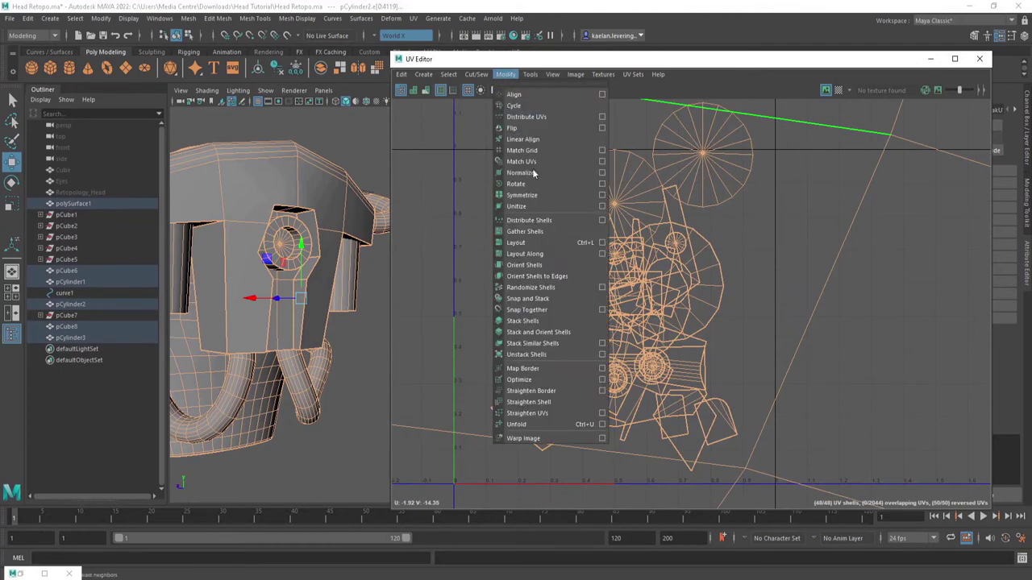
{"action": "left_click", "coordinate": [535, 243]}
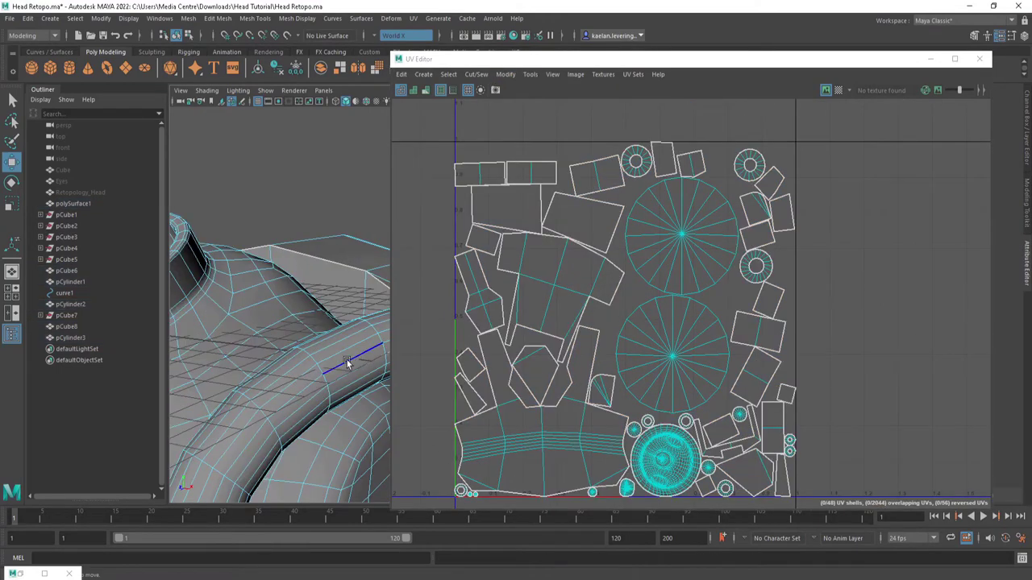
{"action": "left_click_drag", "start_coordinate": [347, 364], "coordinate": [337, 325], "text": "alt"}
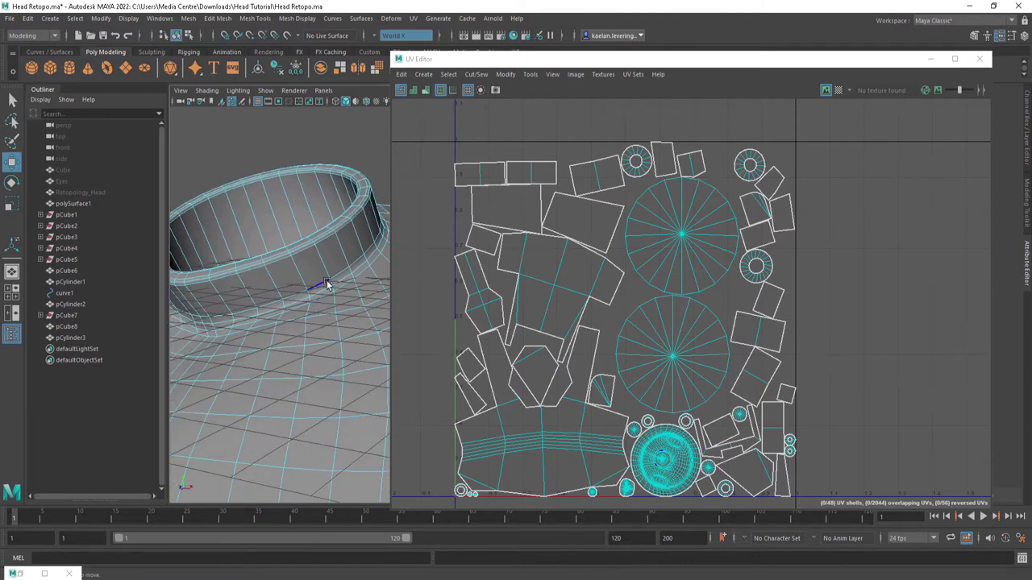
Tumble the viewport to inspect the layout, then reopen Select > Use Constraints.
{"action": "left_click_drag", "start_coordinate": [344, 273], "coordinate": [349, 324], "text": "alt"}
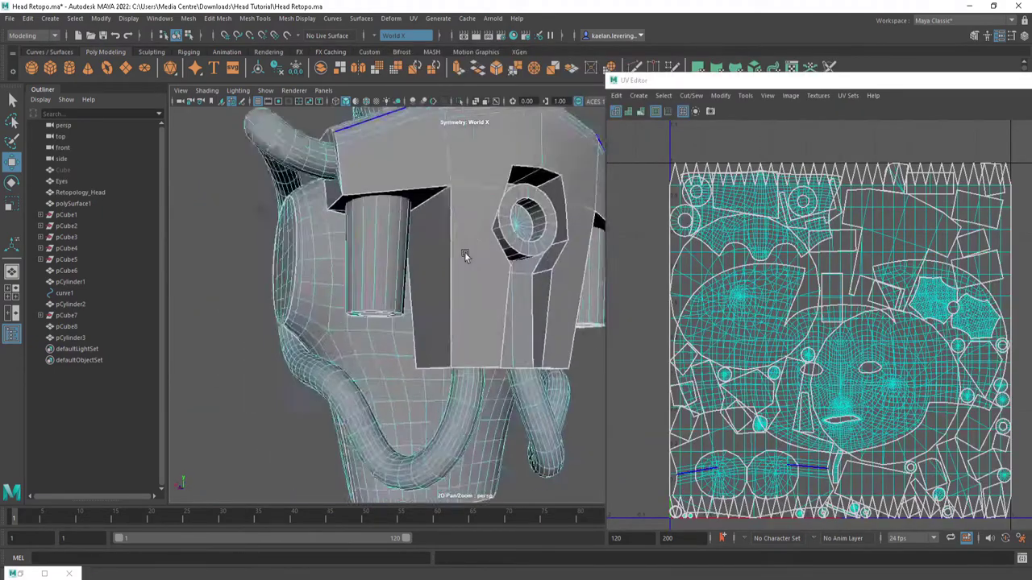
{"action": "mouse_move", "coordinate": [460, 249]}
{"action": "left_mouse_down", "text": "alt"}
{"action": "mouse_move", "coordinate": [500, 252]}
{"action": "mouse_move", "coordinate": [480, 273]}
{"action": "mouse_move", "coordinate": [460, 266]}
{"action": "left_mouse_up", "text": "alt"}
{"action": "left_click", "coordinate": [74, 18]}
Set the edge selection constraint to All and Next, then close the settings.
{"action": "left_click", "coordinate": [121, 246]}
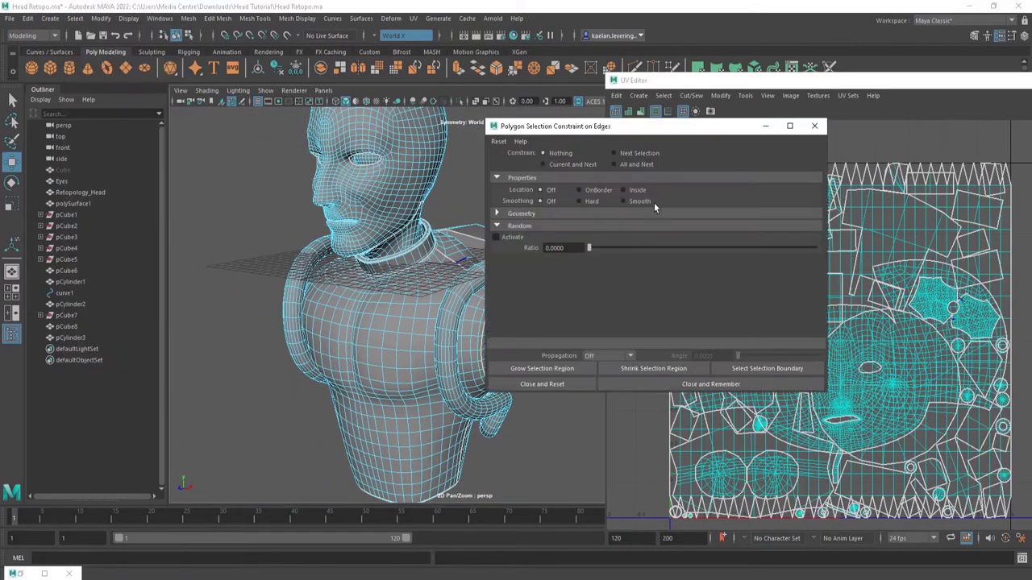
{"action": "left_click", "coordinate": [628, 165]}
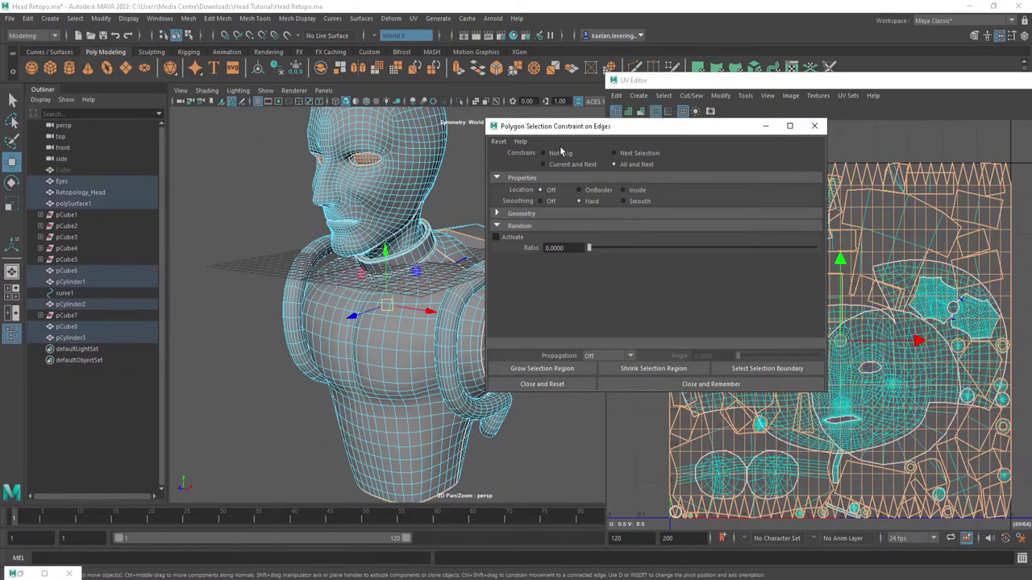
{"action": "left_click", "coordinate": [814, 126]}
{"action": "mouse_move", "coordinate": [387, 306]}
{"action": "left_mouse_down", "text": "alt"}
{"action": "mouse_move", "coordinate": [430, 272]}
{"action": "mouse_move", "coordinate": [465, 207]}
{"action": "mouse_move", "coordinate": [416, 223]}
{"action": "left_mouse_up", "text": "alt"}
{"action": "scroll", "coordinate": [430, 272], "scroll_direction": "up", "scroll_amount": 5}
{"action": "scroll", "coordinate": [465, 207], "scroll_direction": "down", "scroll_amount": 3}
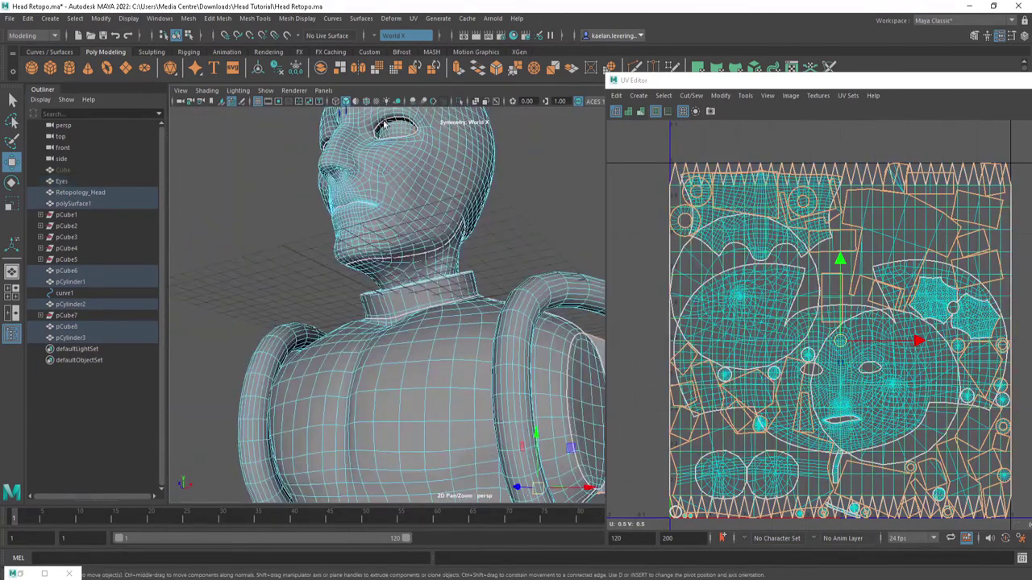
{"action": "scroll", "coordinate": [417, 223], "scroll_direction": "down", "scroll_amount": 3}
{"action": "scroll", "coordinate": [491, 329], "scroll_direction": "up", "scroll_amount": 6}
{"action": "scroll", "coordinate": [492, 329], "scroll_direction": "down", "scroll_amount": 5}
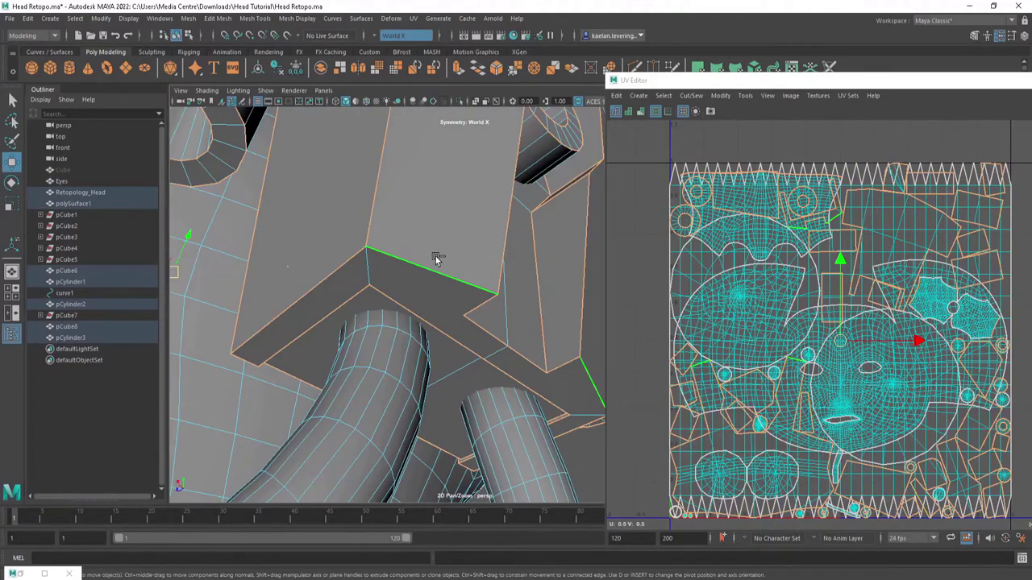
{"action": "scroll", "coordinate": [428, 202], "scroll_direction": "down", "scroll_amount": 5}
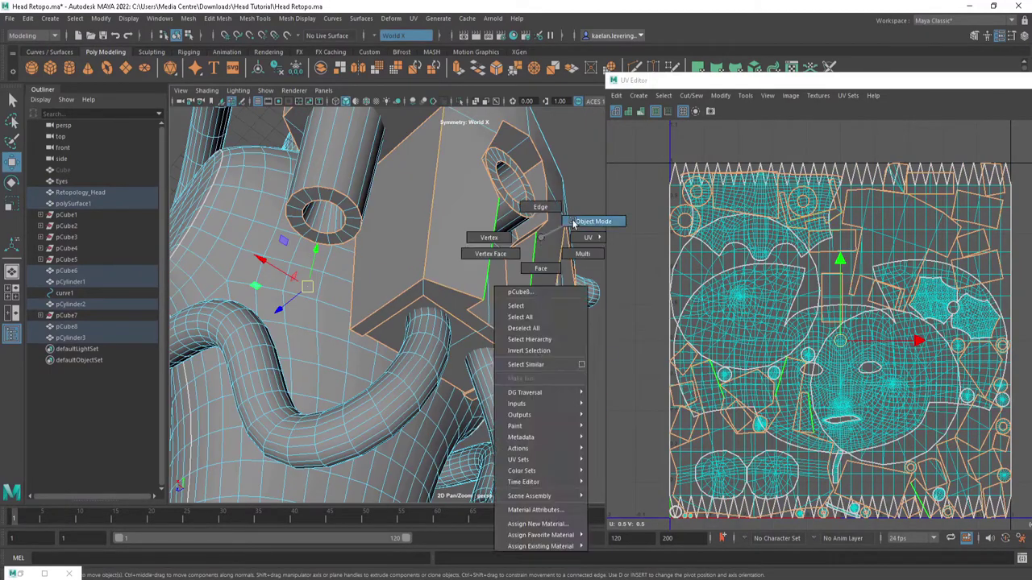
Switch to Object Mode and select the back box and tube objects.
{"action": "right_click_drag", "start_coordinate": [534, 234], "coordinate": [594, 223]}
{"action": "right_click", "coordinate": [589, 257]}
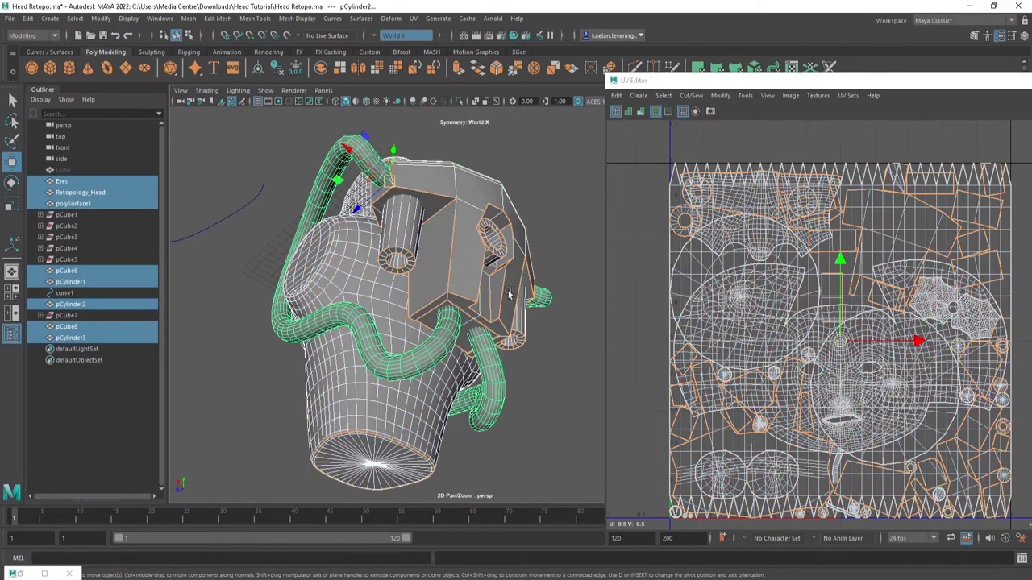
{"action": "scroll", "coordinate": [452, 323], "scroll_direction": "up", "scroll_amount": 5}
{"action": "left_click", "coordinate": [473, 343], "text": "shift"}
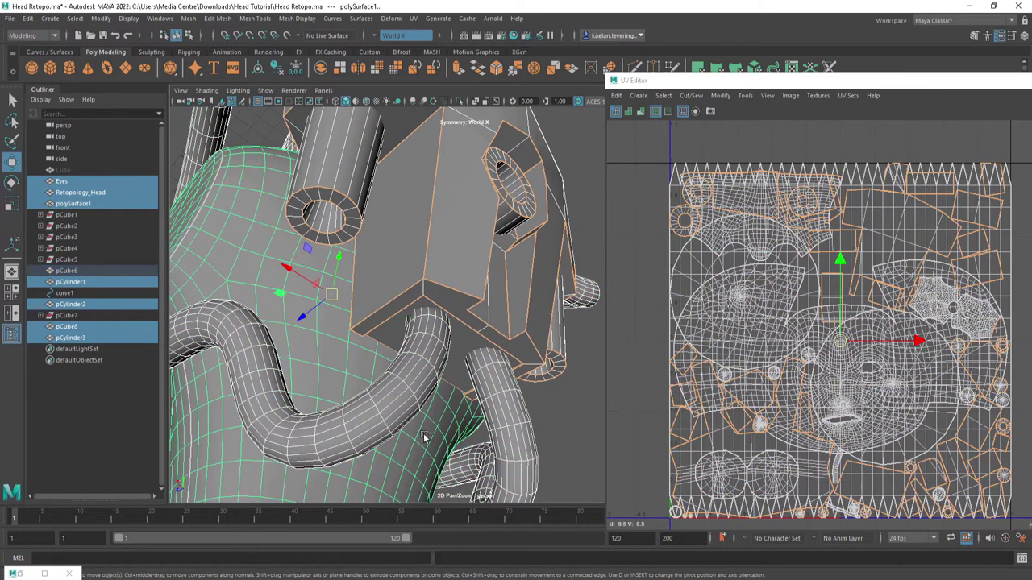
In Edge mode, select several edges along the back box.
{"action": "scroll", "coordinate": [425, 436], "scroll_direction": "up", "scroll_amount": 3}
{"action": "right_click_drag", "start_coordinate": [495, 295], "coordinate": [481, 278]}
{"action": "left_click_drag", "start_coordinate": [481, 277], "coordinate": [500, 277], "text": "alt"}
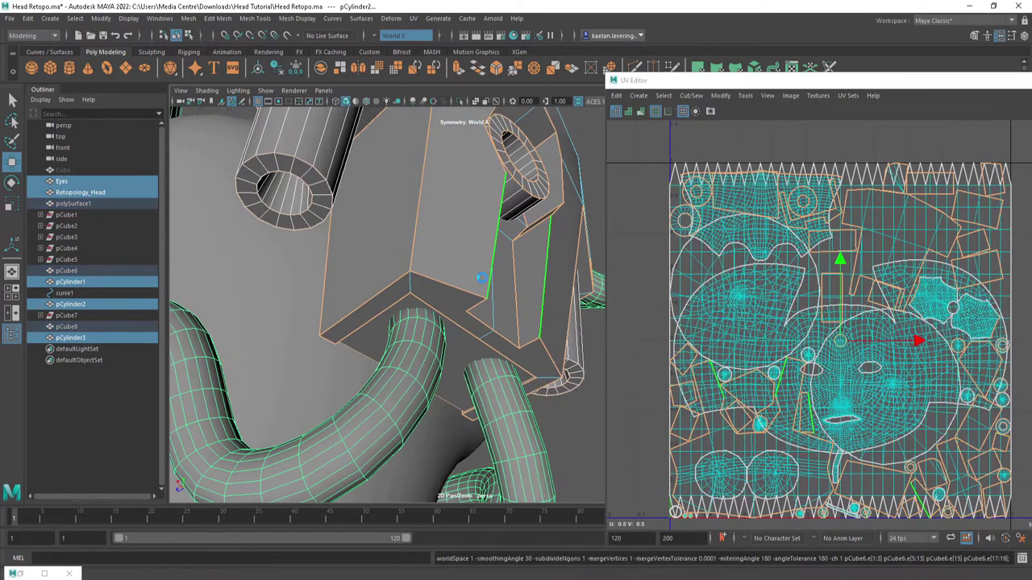